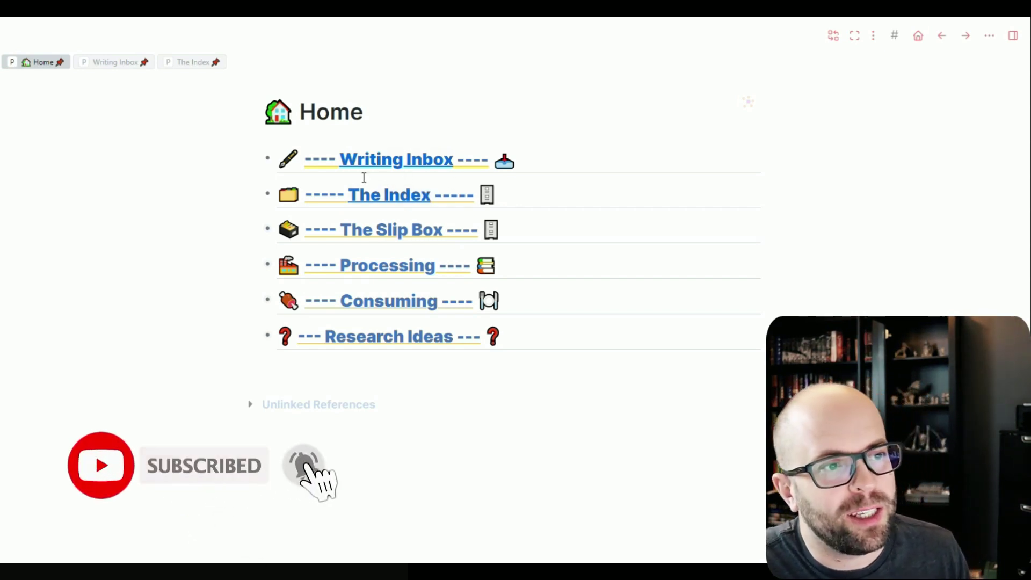
Open the Writing Inbox page from its link on the Home page.
left_click(398, 161)
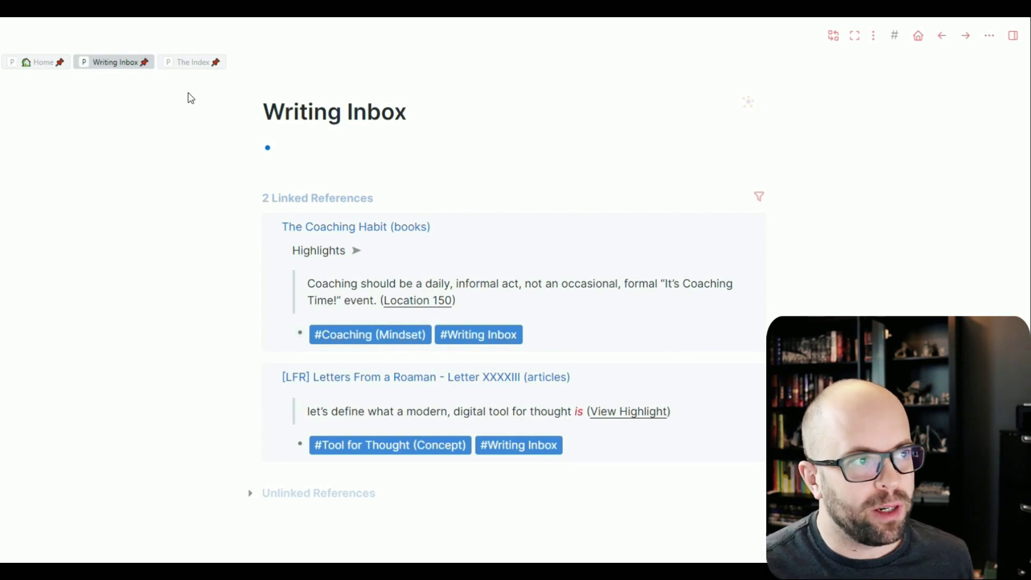
Switch to The Index and expand the C and D headings to browse their pages.
left_click(193, 63)
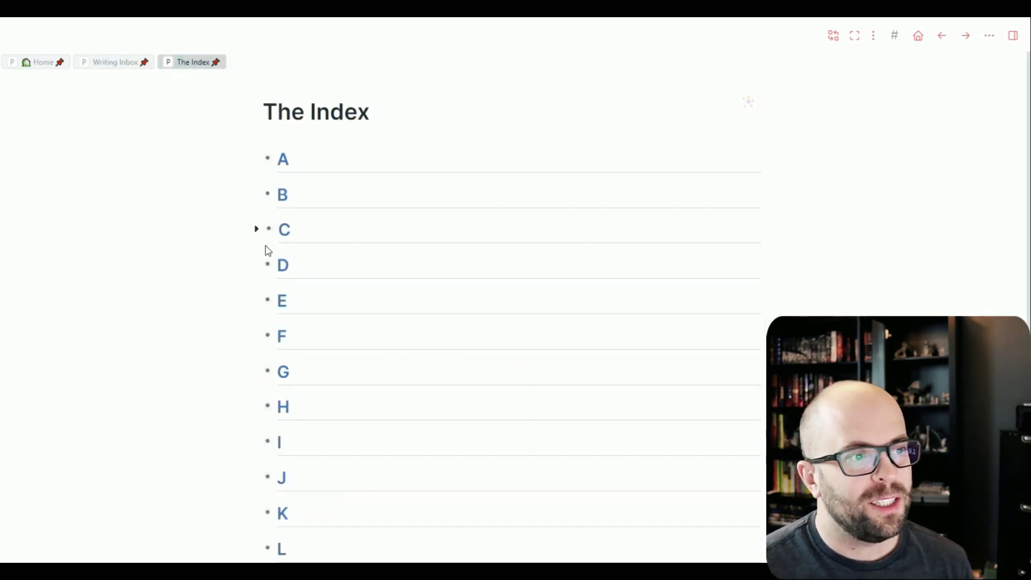
left_click(258, 230)
scroll(479, 260, "down", 3)
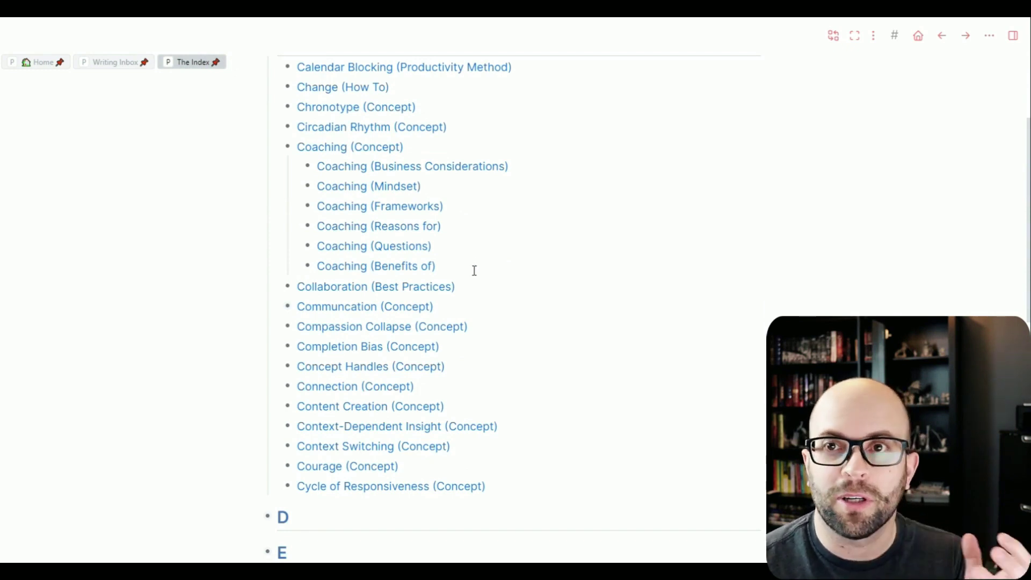
scroll(271, 462, "down", 1)
left_click(253, 456)
scroll(395, 380, "down", 3)
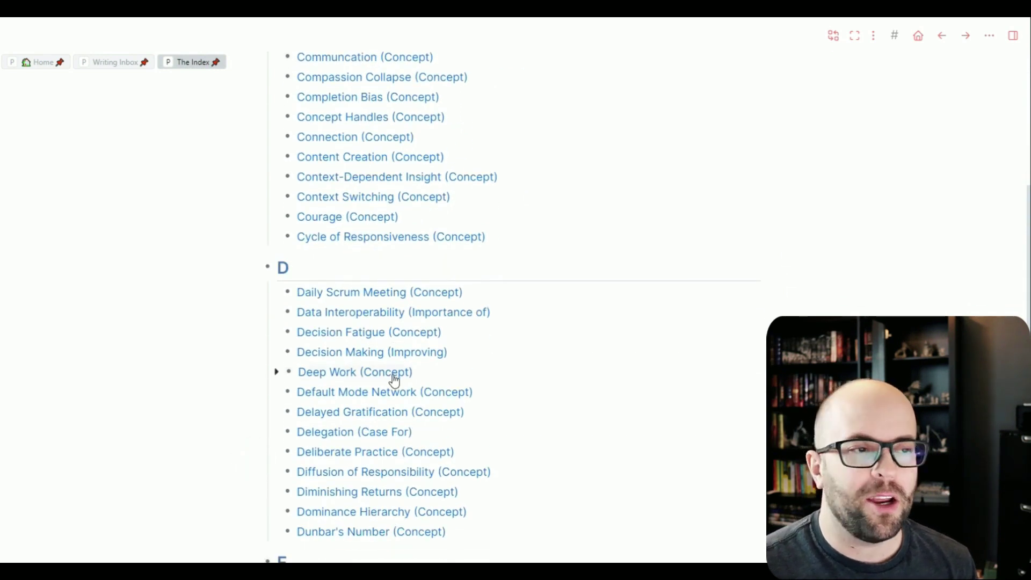
Scroll back up and collapse the C and D headings again.
scroll(395, 379, "up", 5)
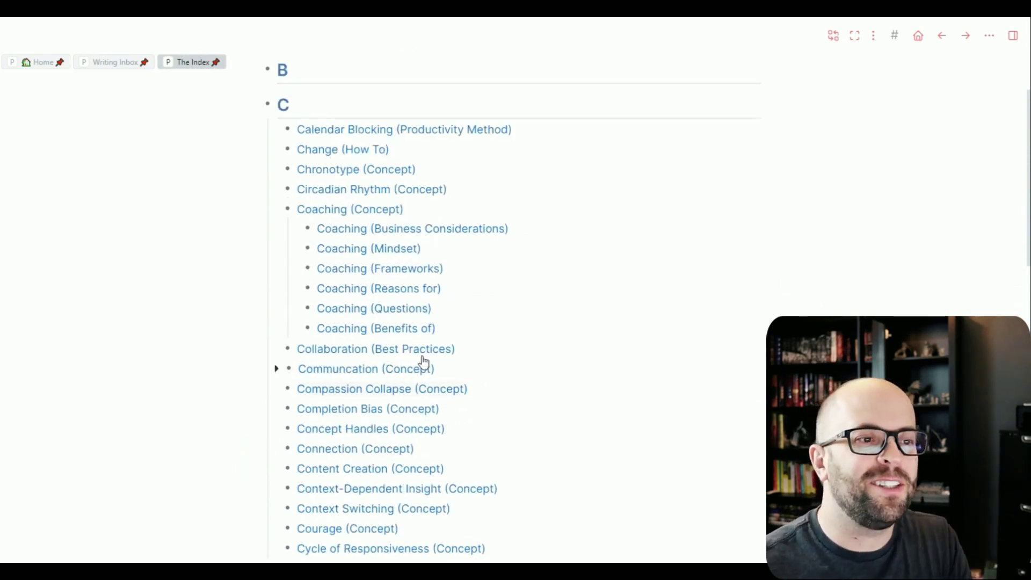
scroll(423, 361, "up", 2)
left_click(257, 230)
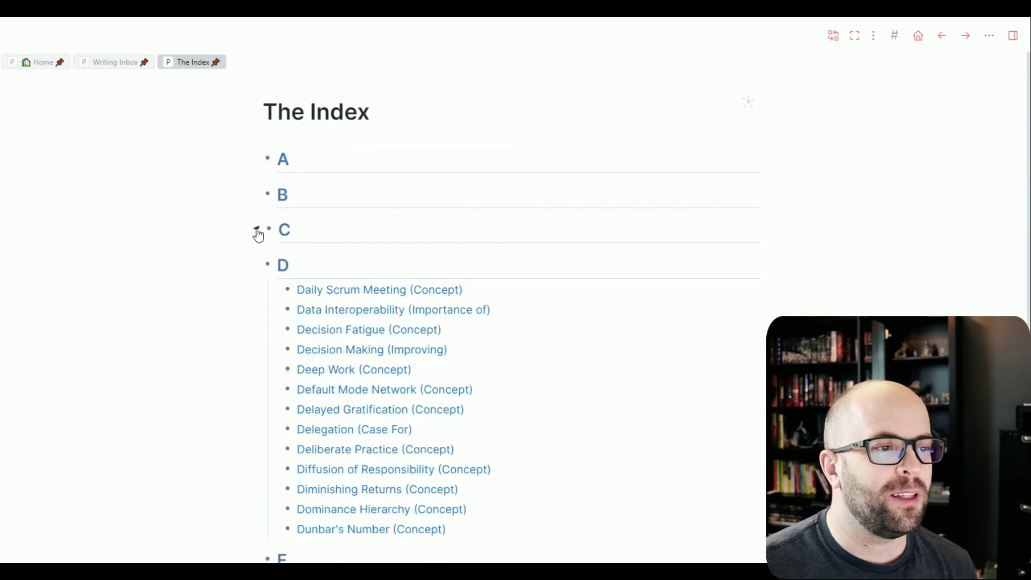
left_click(257, 265)
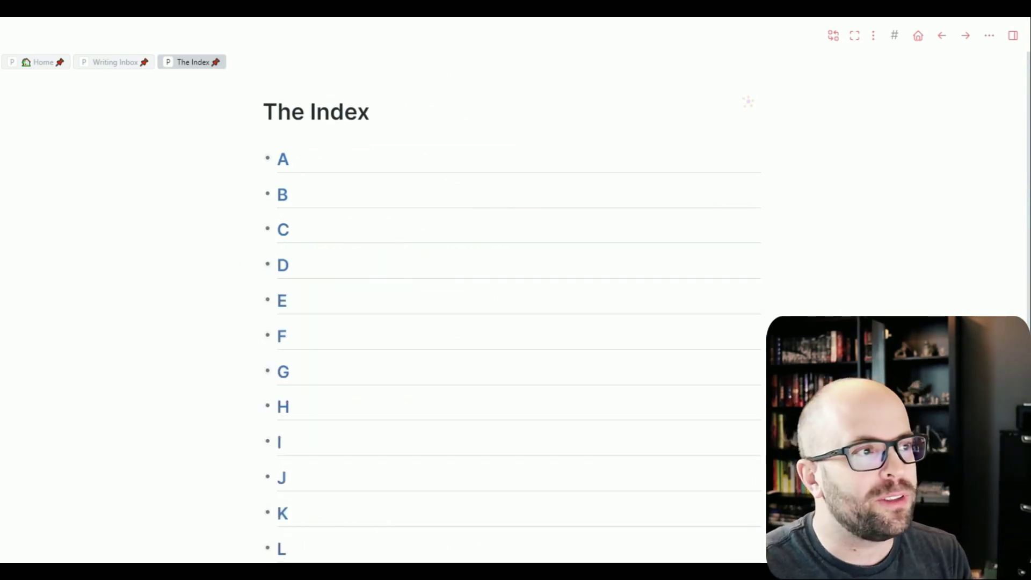
Return to Home and expand The Slip Box with its nested subject areas.
mouse_move(31, 69)
left_click(31, 68)
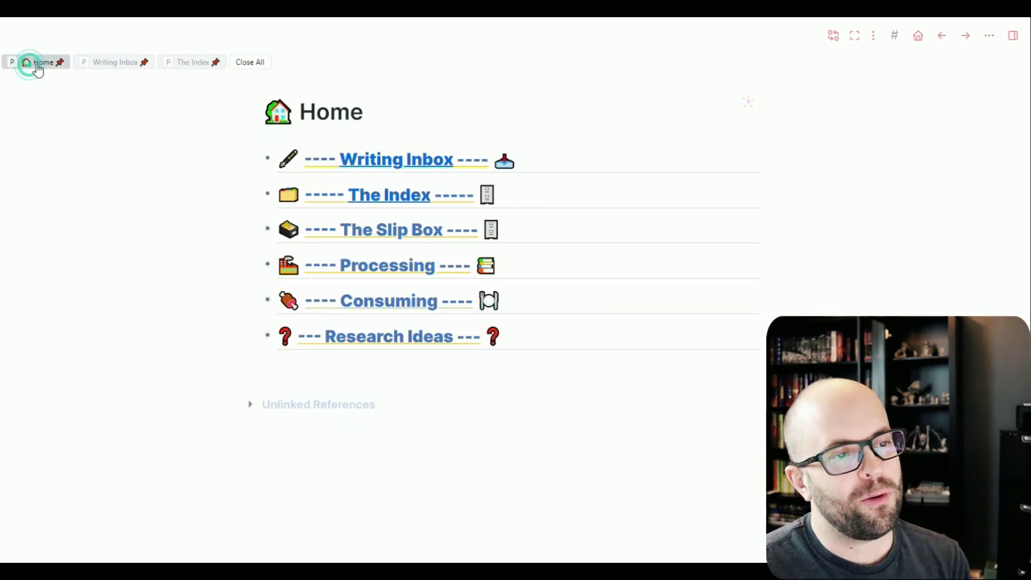
left_click(257, 231)
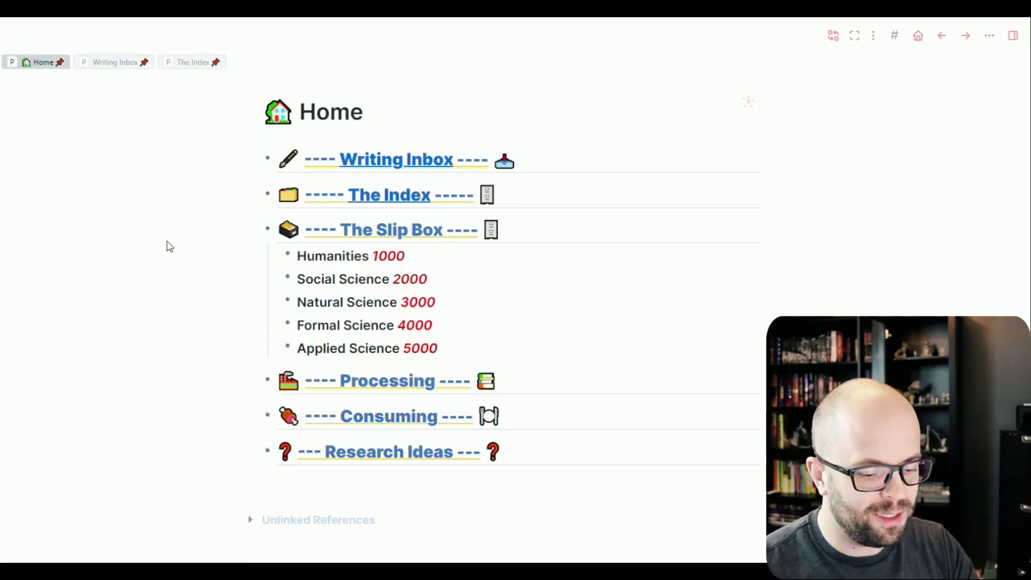
left_click(253, 415)
scroll(161, 263, "down", 2)
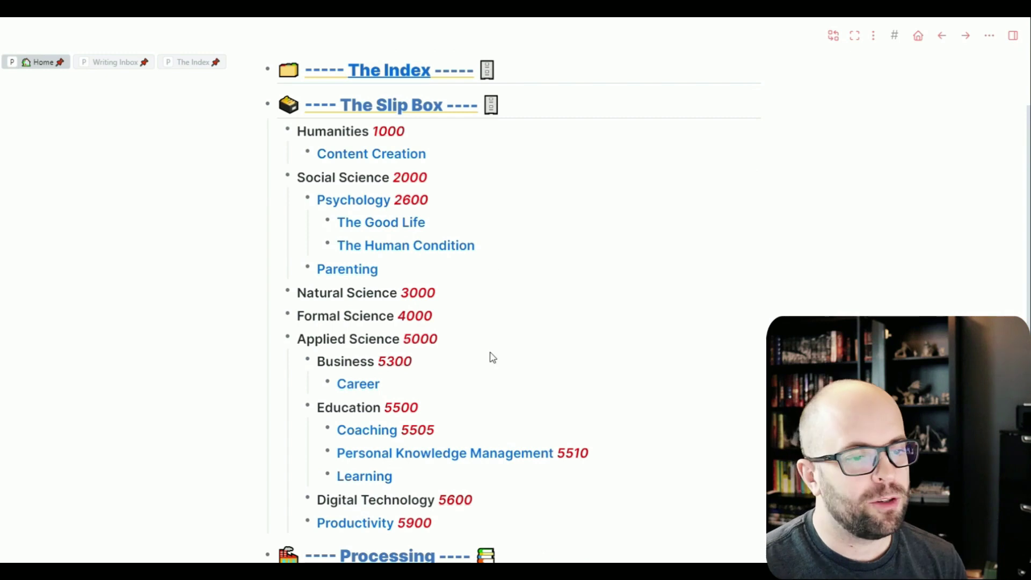
Browse the Coaching page, close it, then open Personal Knowledge Management from Home.
left_click(379, 438)
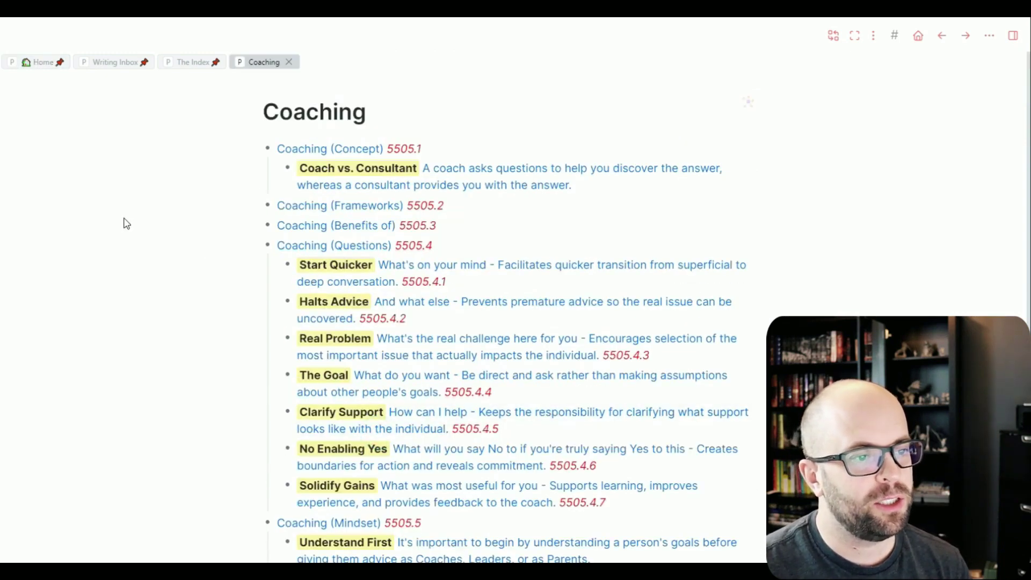
scroll(564, 161, "down", 2)
scroll(504, 242, "down", 1)
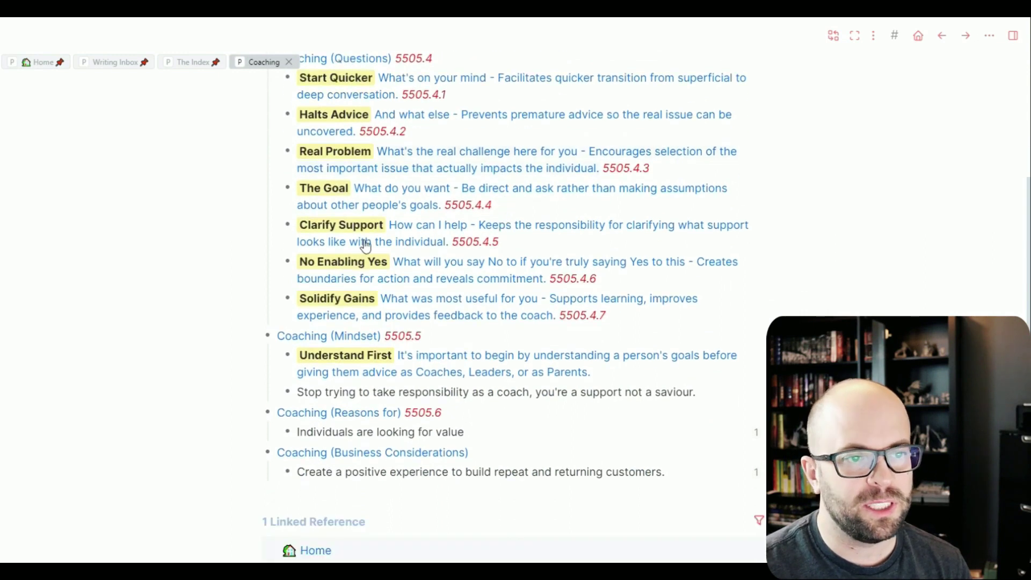
scroll(365, 244, "up", 3)
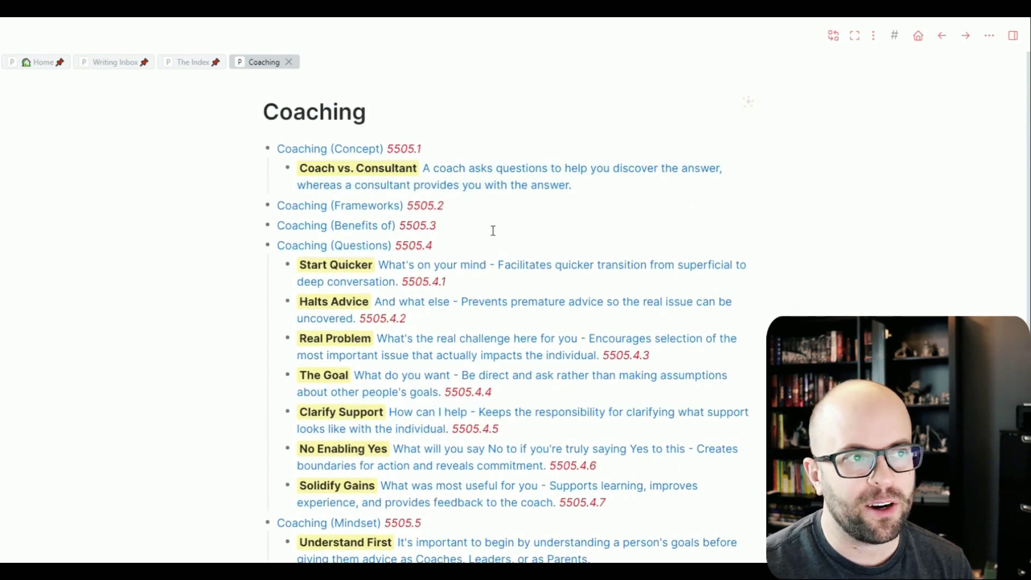
left_click(289, 62)
left_click(47, 63)
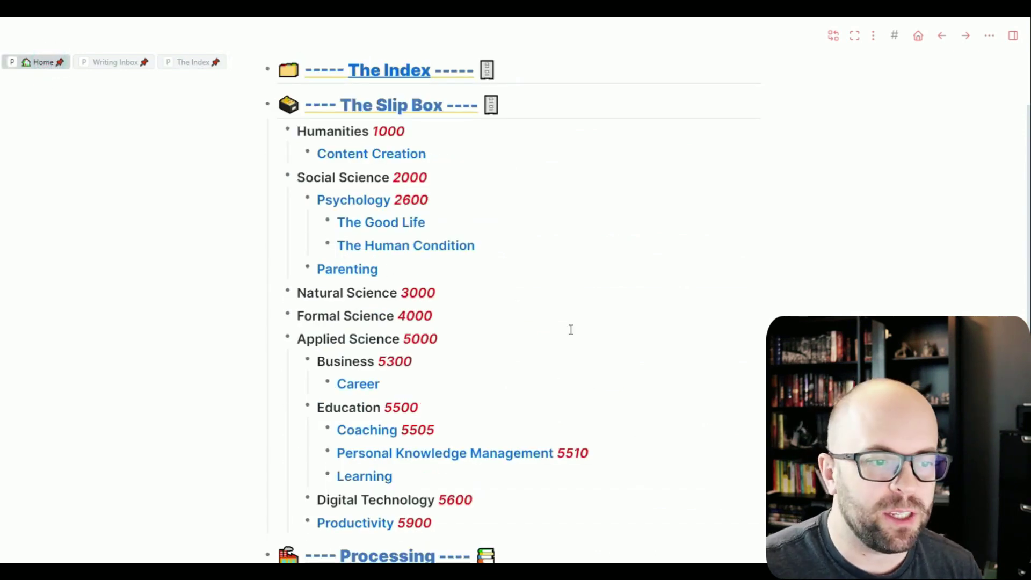
left_click(480, 461)
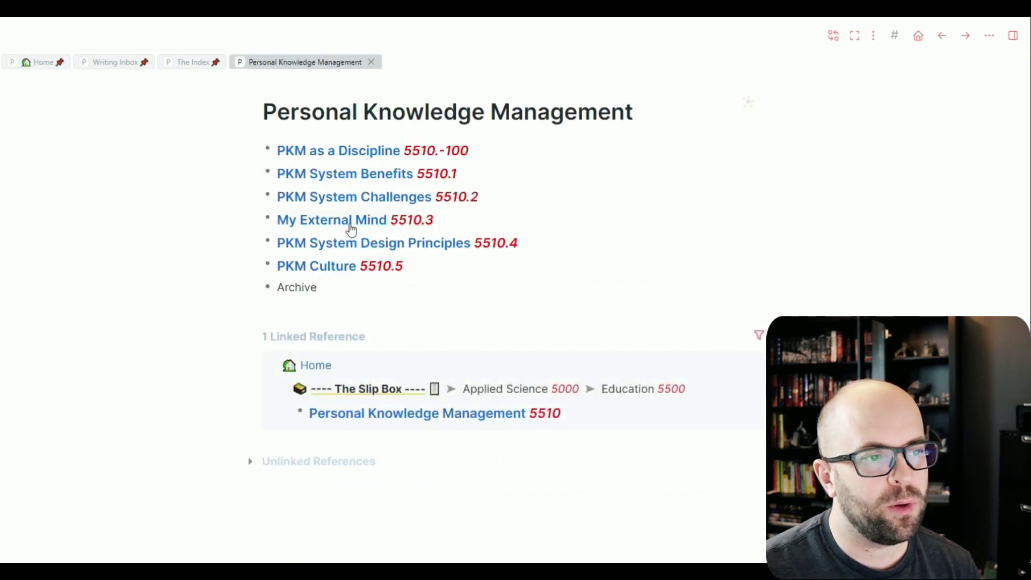
Open the My External Mind page and collapse its outline to top-level items with 't o'.
left_click(351, 229)
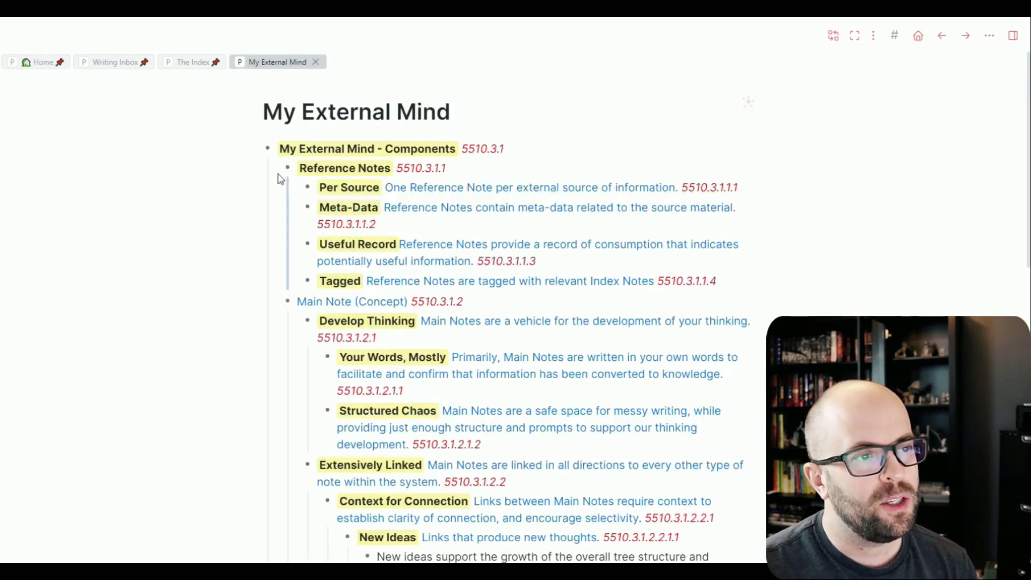
left_click(186, 180)
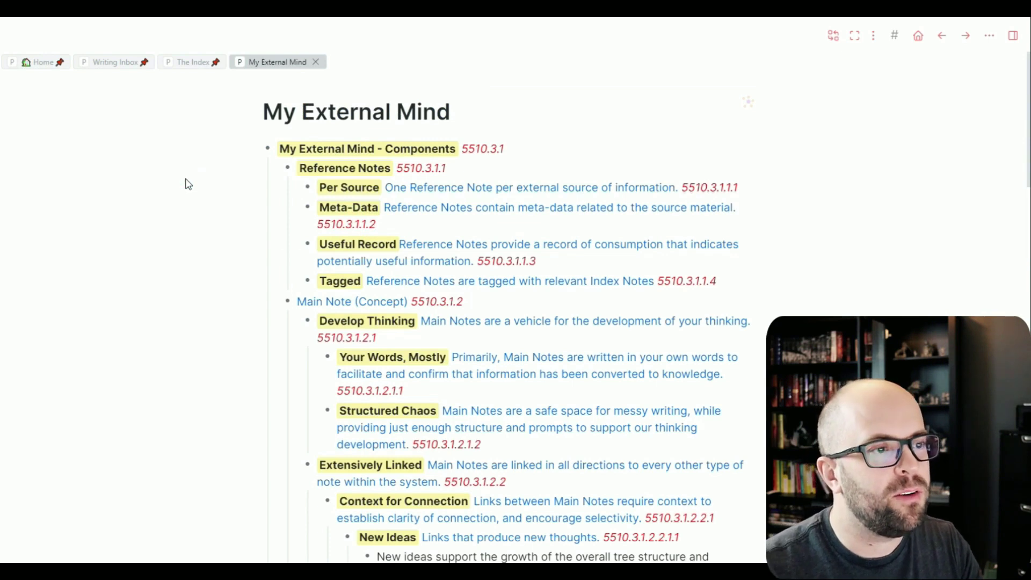
left_click(156, 188)
key("t")
key("o")
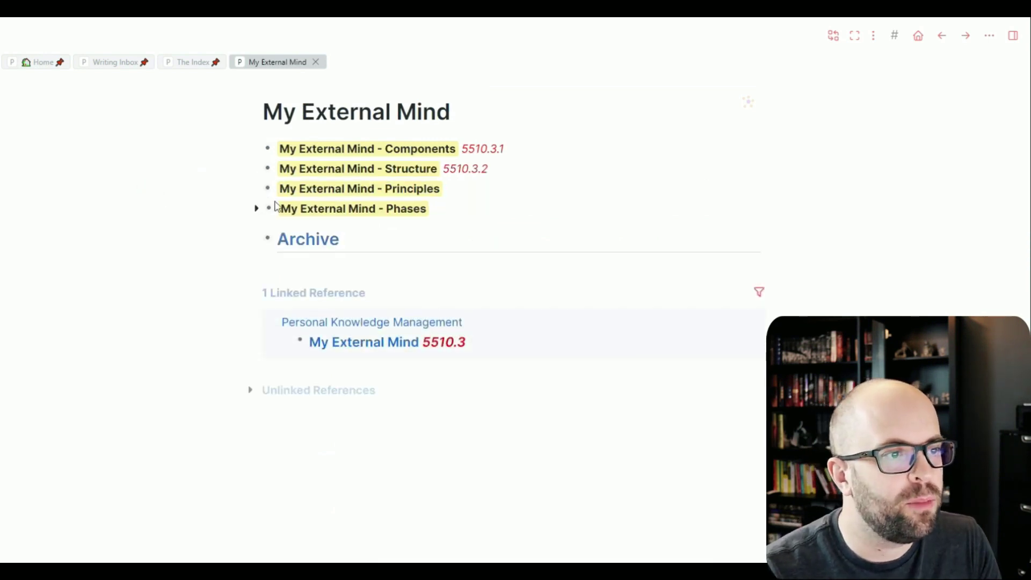
Expand Principles, Structure, Components, Main Note (Concept), Extensively Linked and Context for Connection.
left_click(253, 187)
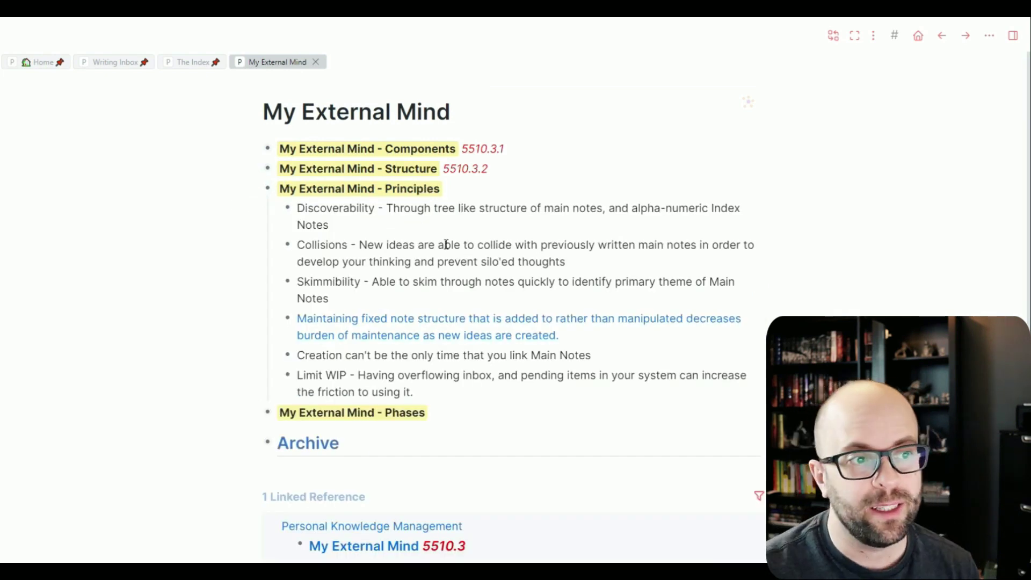
left_click(254, 169)
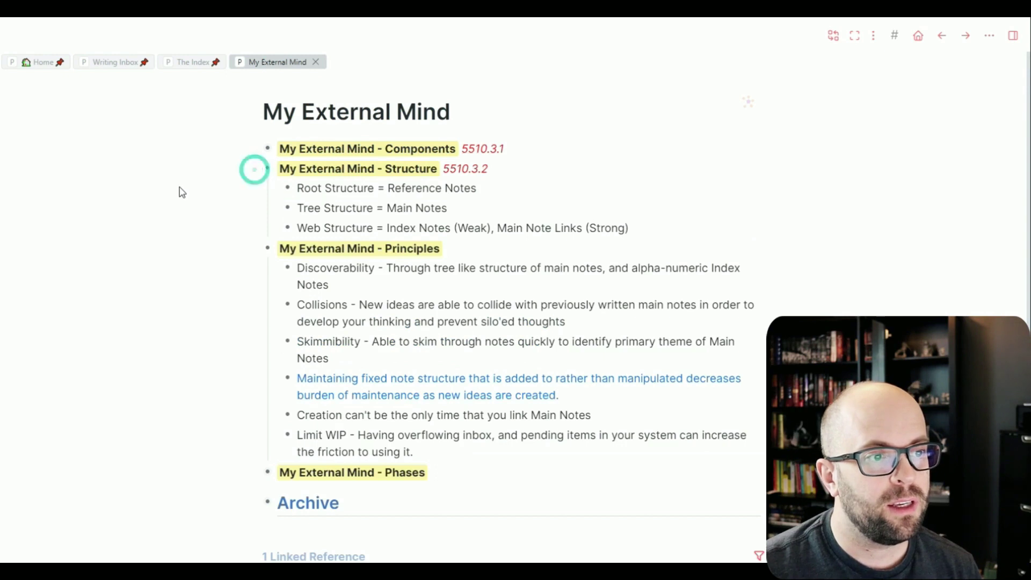
left_click(255, 149)
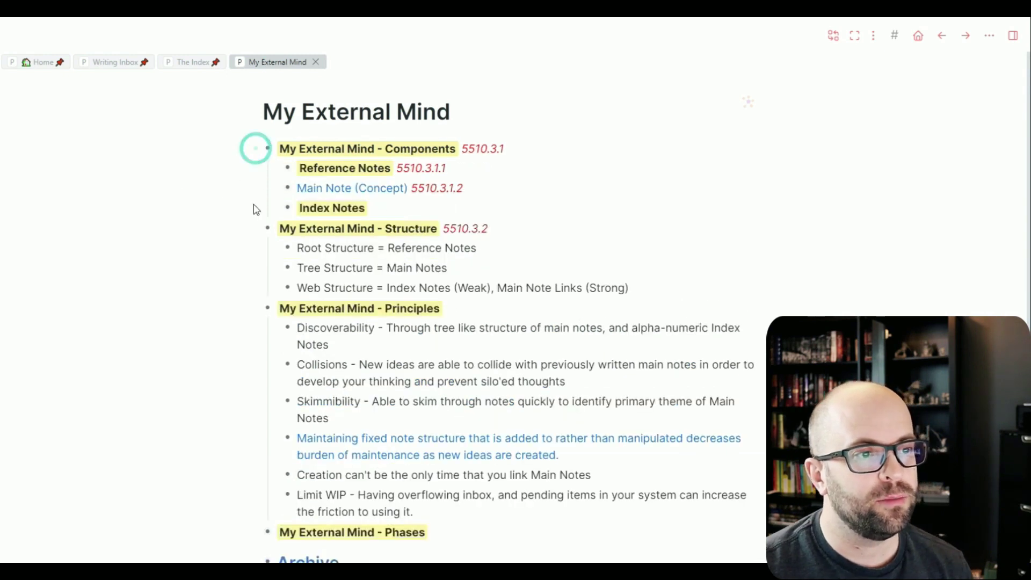
mouse_move(277, 192)
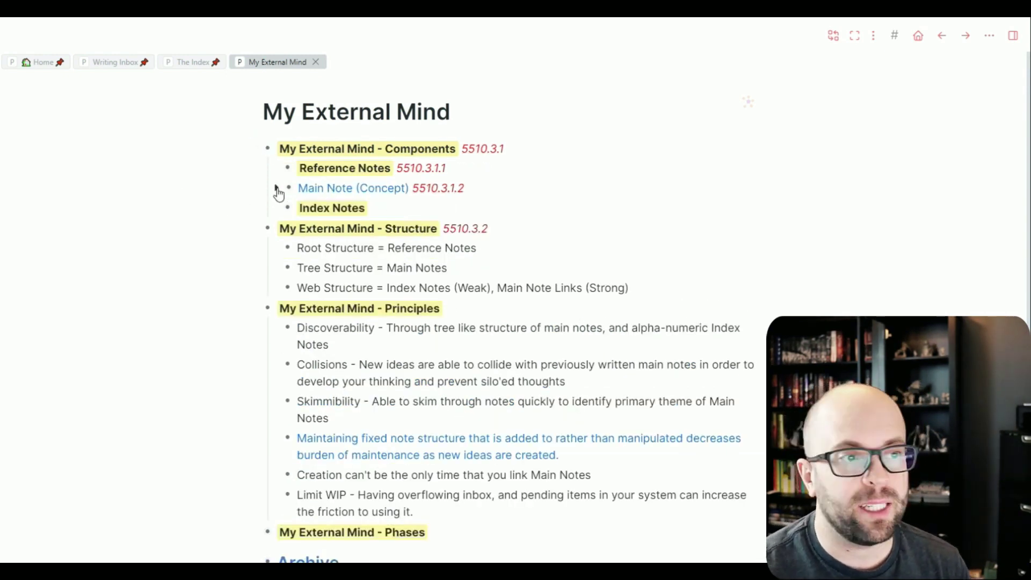
left_click(277, 191)
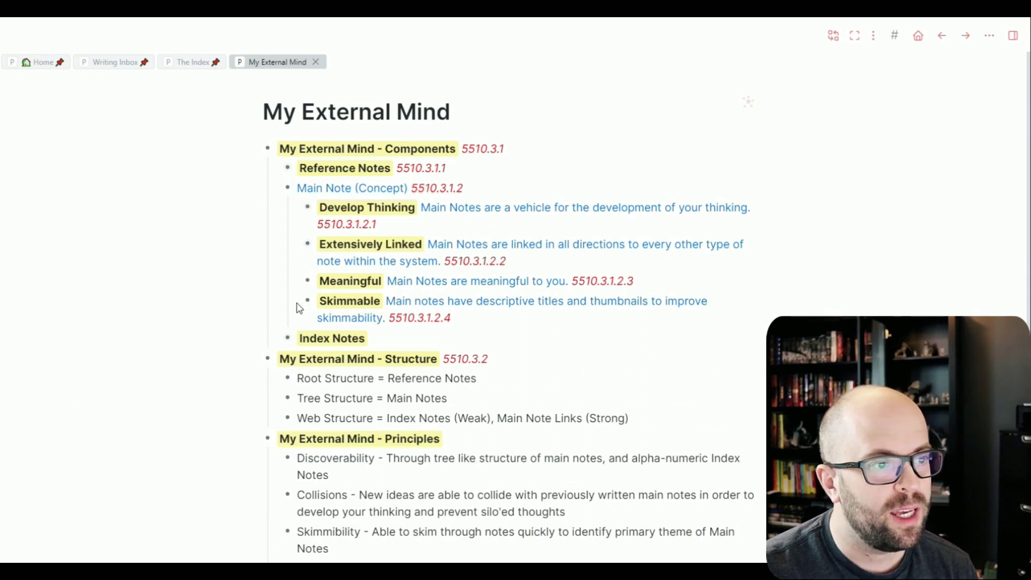
left_click(297, 246)
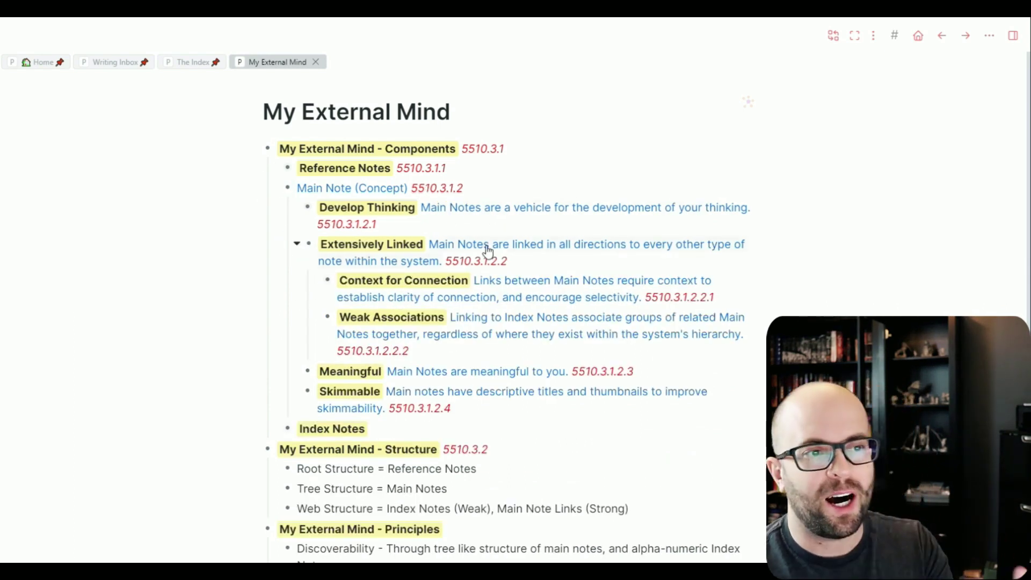
left_click(316, 282)
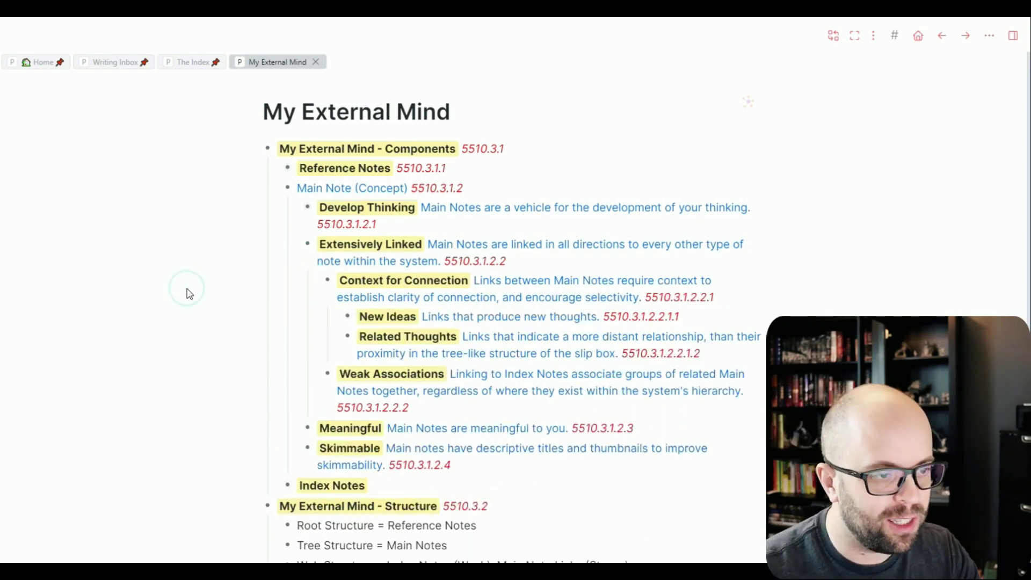
Expand all child bullets with 't o' and scroll through the nested outline.
key("t")
key("o")
scroll(358, 236, "down", 3)
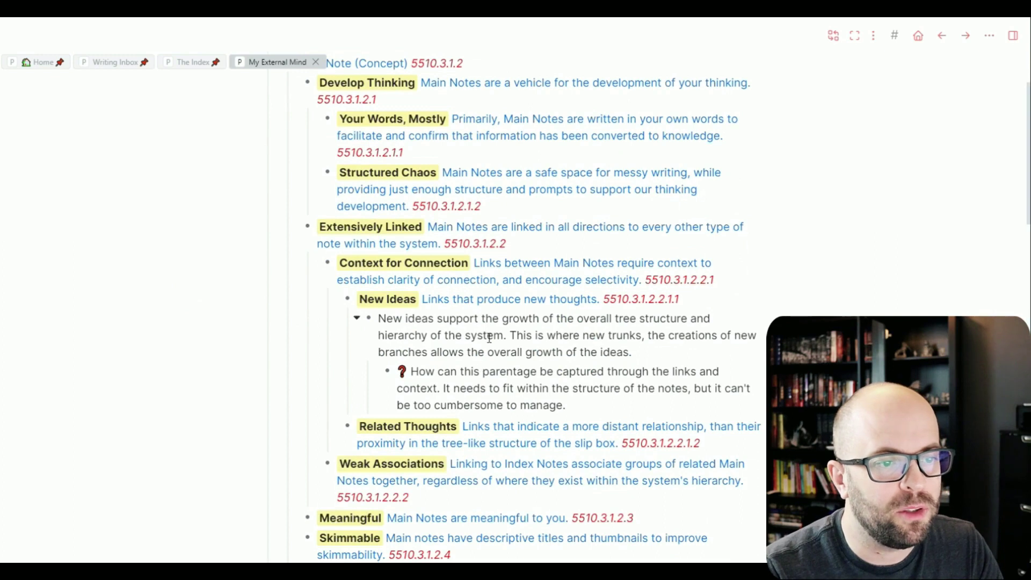
left_click_drag(486, 350, 385, 318)
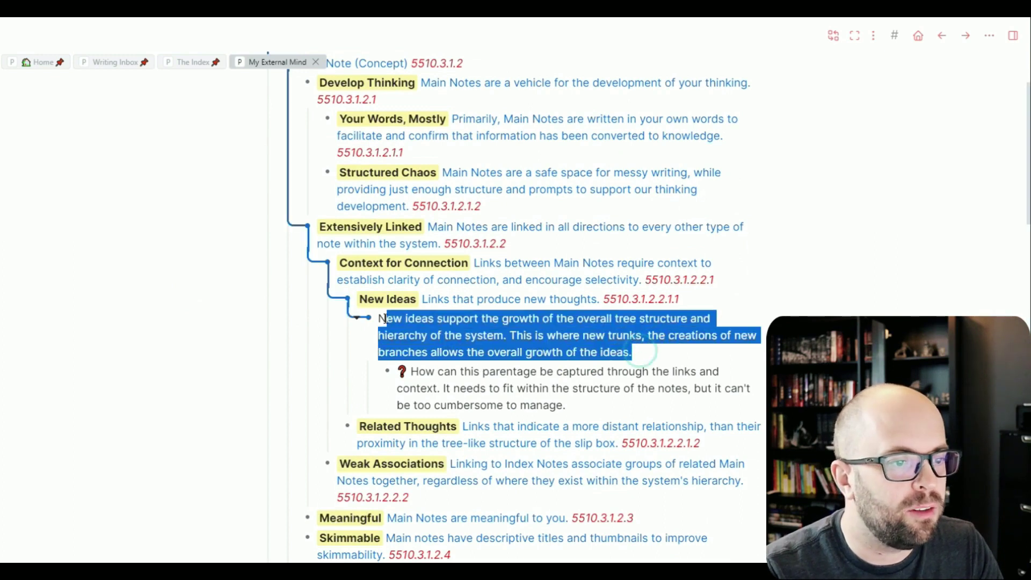
left_click(595, 404)
scroll(596, 403, "up", 2)
left_click(605, 402)
left_click(614, 451)
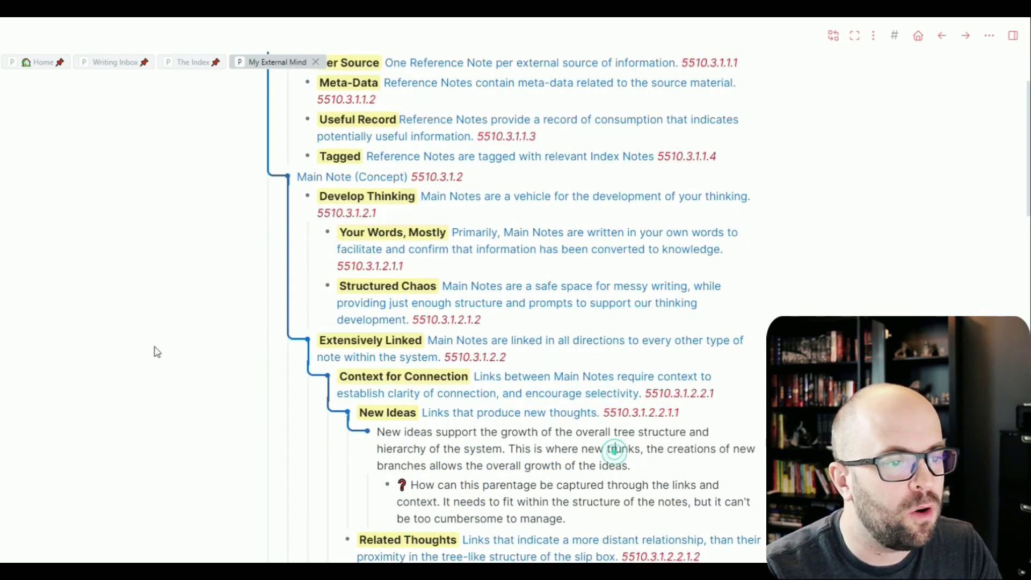
scroll(157, 352, "down", 6)
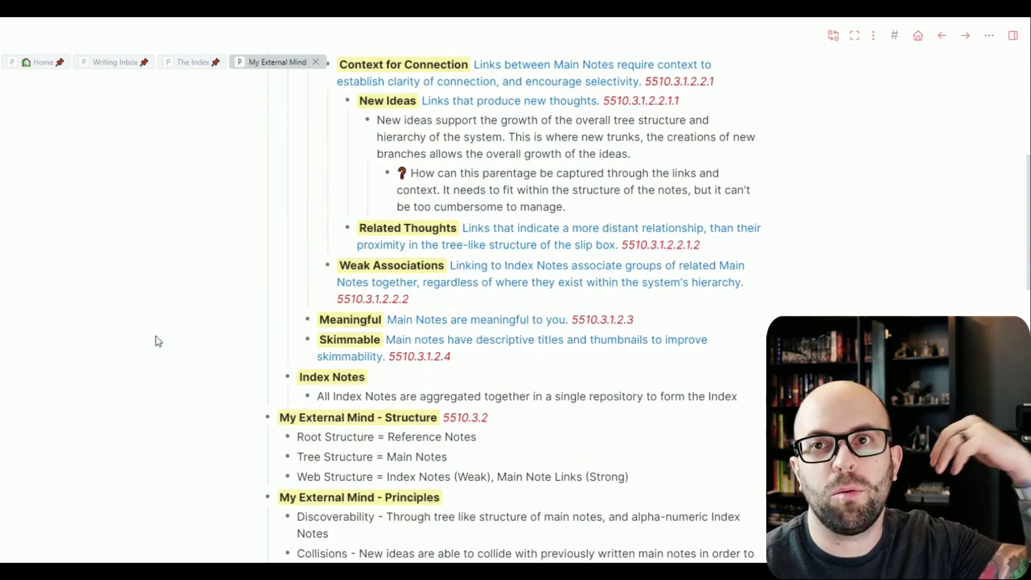
scroll(158, 342, "down", 4)
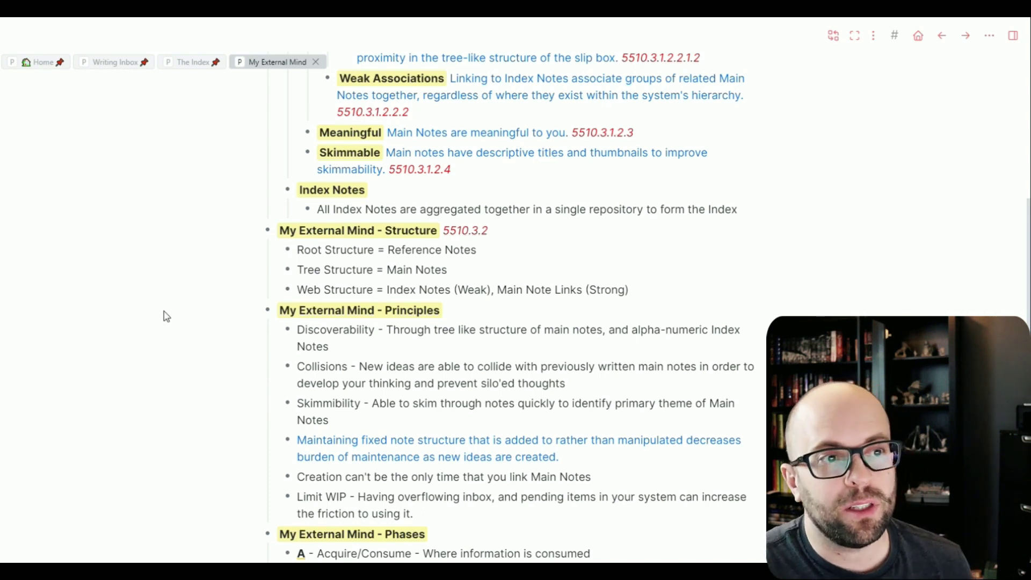
scroll(166, 316, "up", 5)
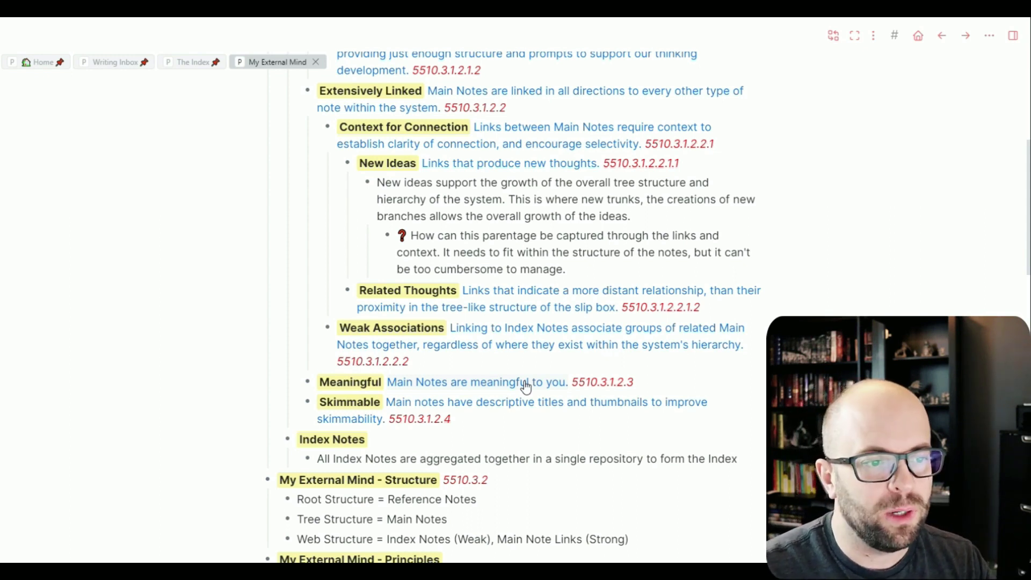
left_click(125, 374)
View and close the 'Main Notes are meaningful to you.' note, returning to Home.
left_click(514, 381)
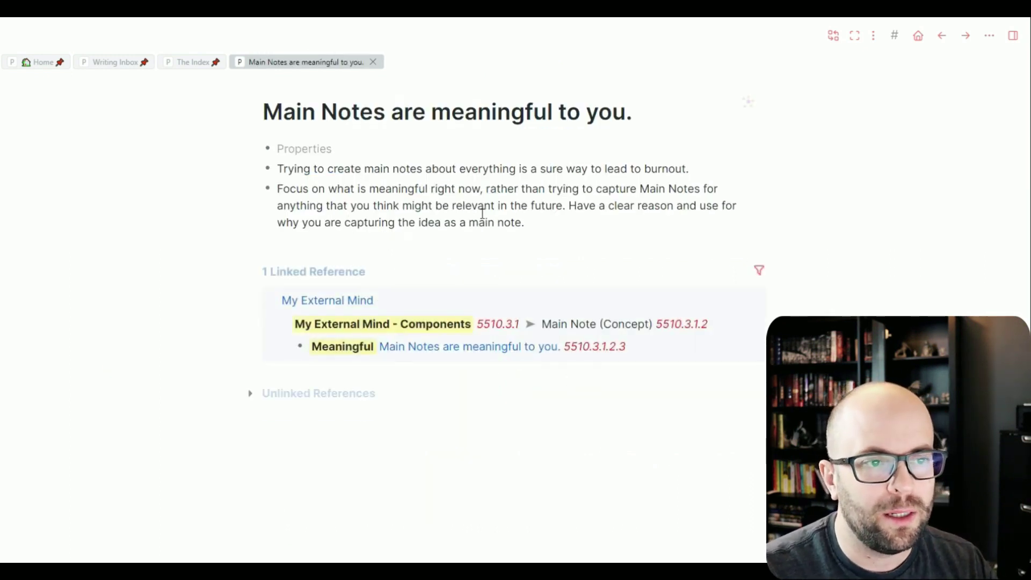
left_click(373, 61)
left_click(43, 64)
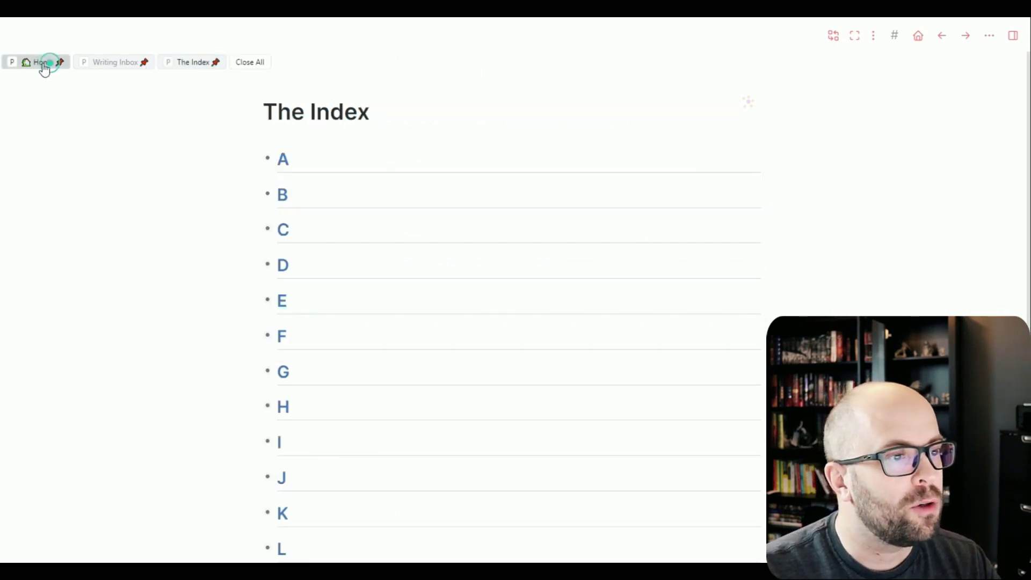
Go through Personal Knowledge Management to the PKM System Challenges page and scroll it.
left_click(444, 453)
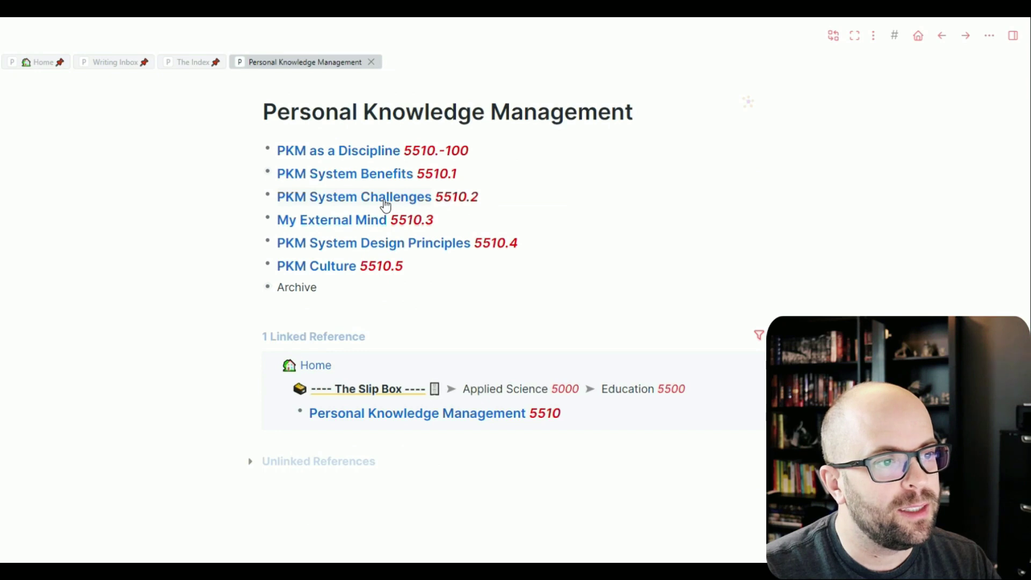
left_click(385, 205)
scroll(584, 343, "down", 3)
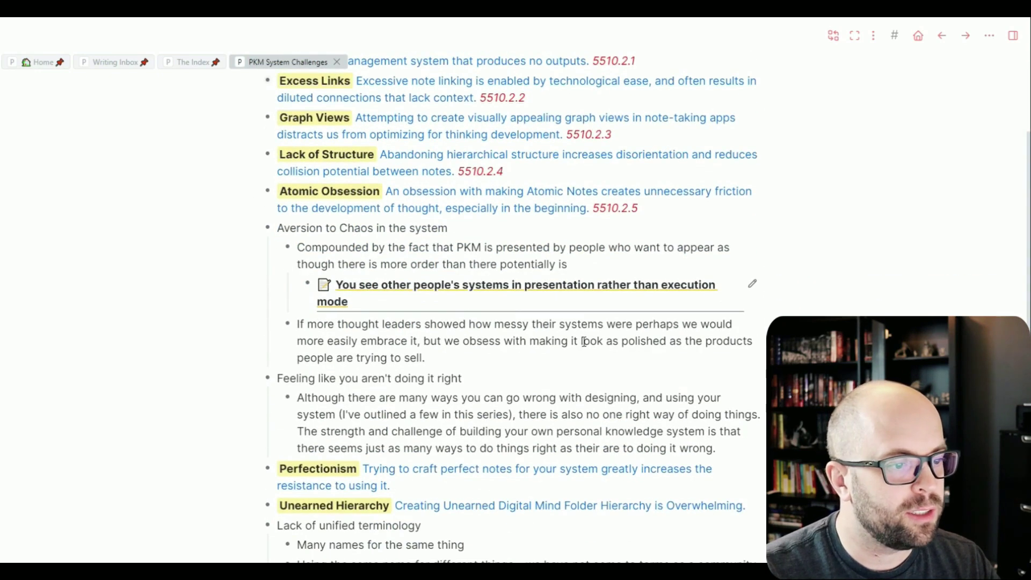
scroll(415, 342, "down", 2)
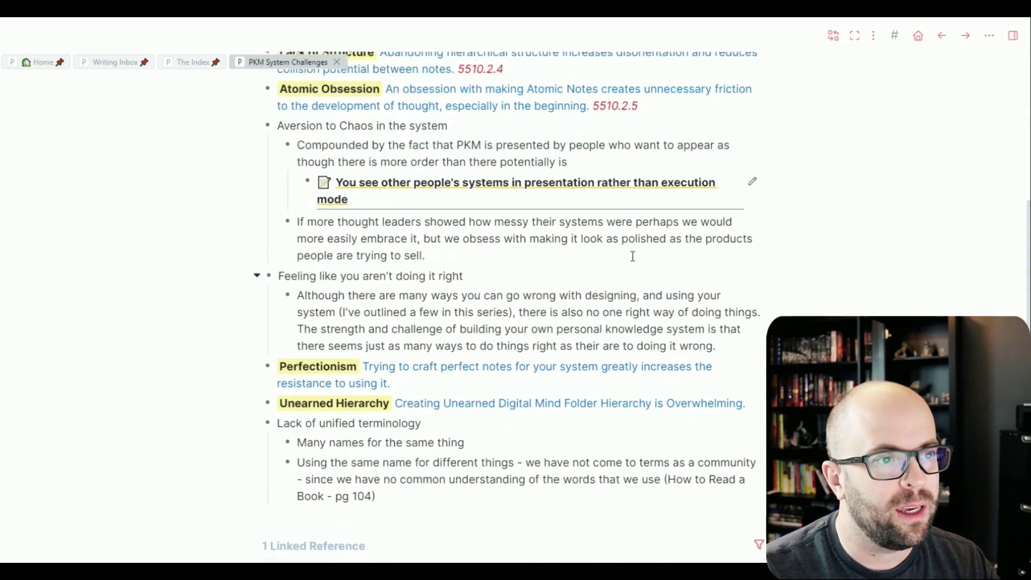
scroll(633, 256, "up", 3)
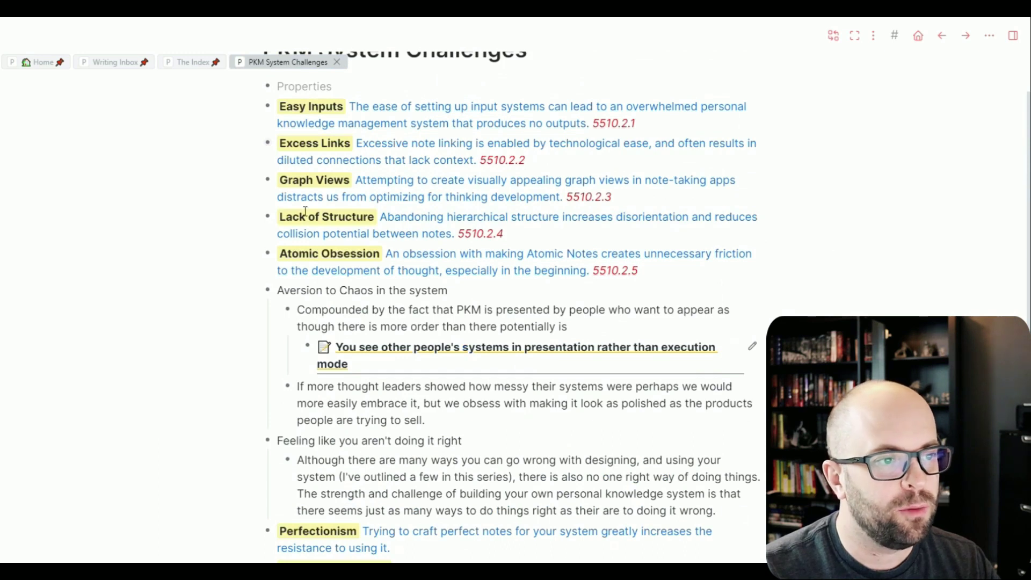
Open the Atomic Obsession note, scroll through its messy content, and close its tab.
left_click(482, 263)
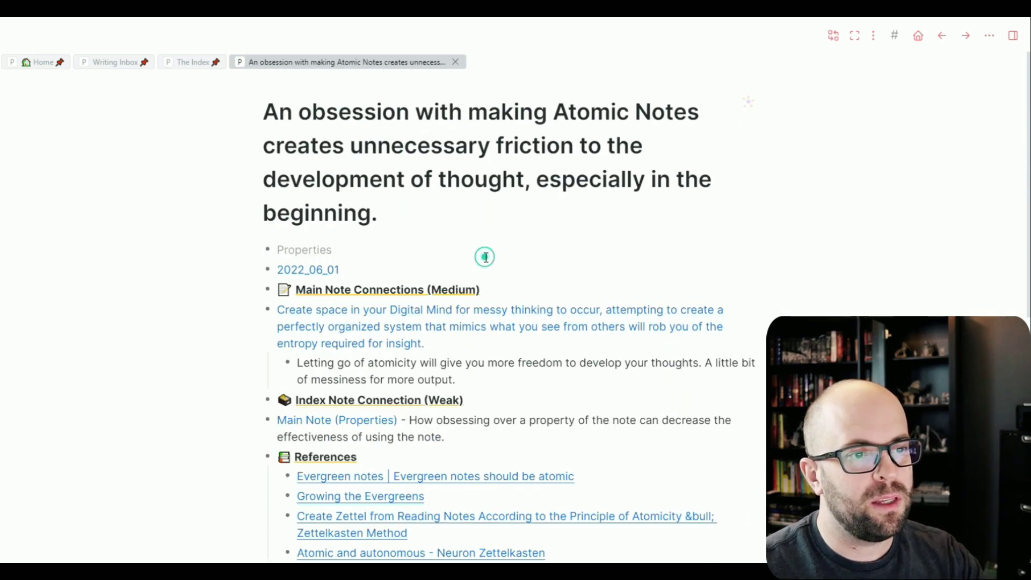
scroll(446, 179, "down", 2)
scroll(462, 215, "down", 2)
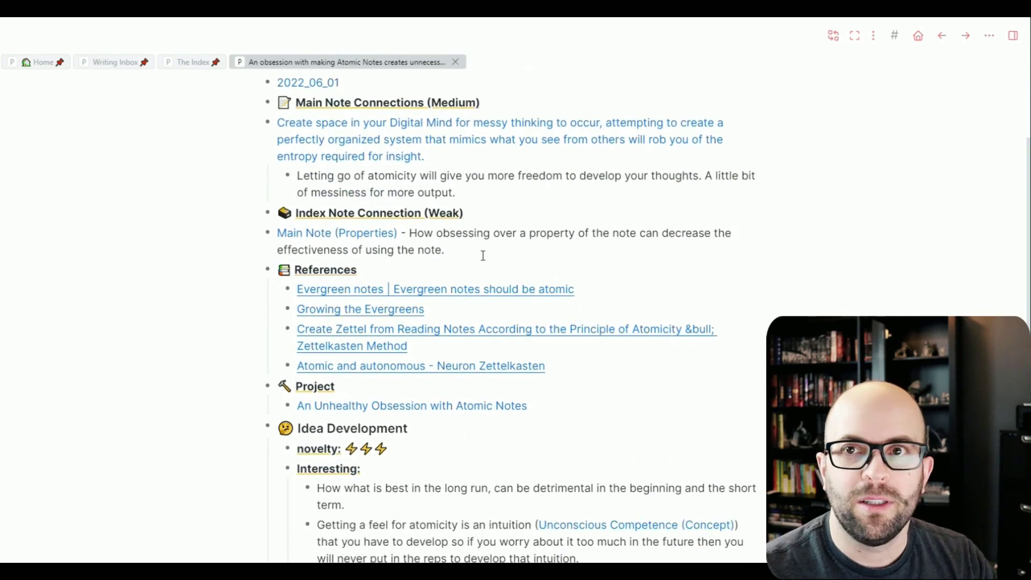
scroll(403, 271, "down", 2)
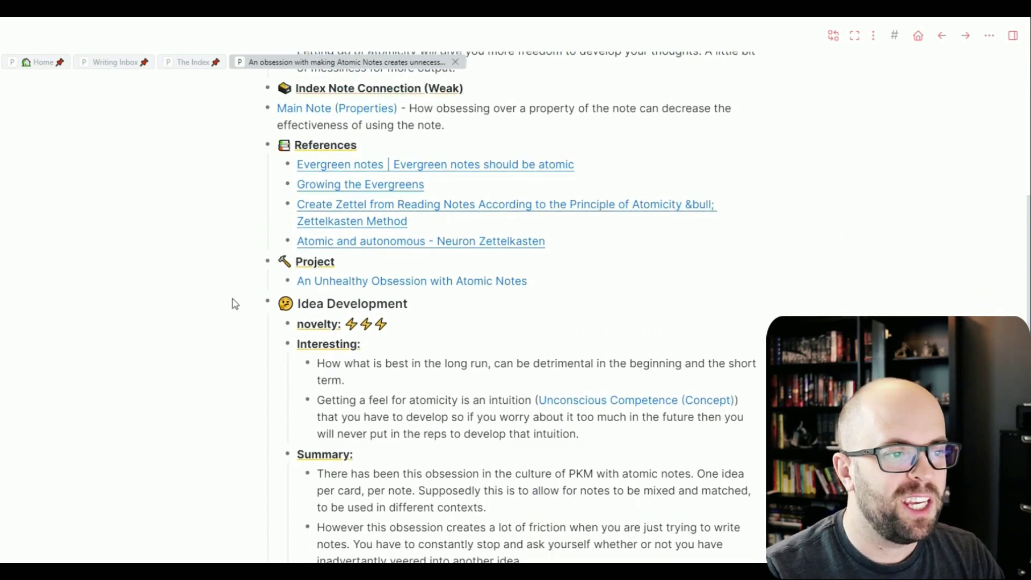
scroll(209, 305, "down", 1)
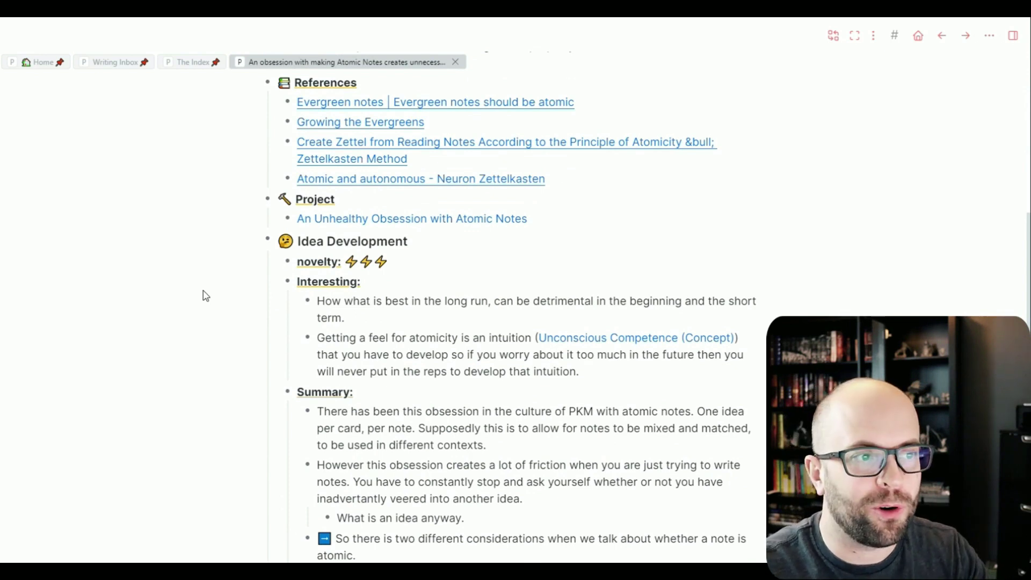
scroll(205, 295, "up", 2)
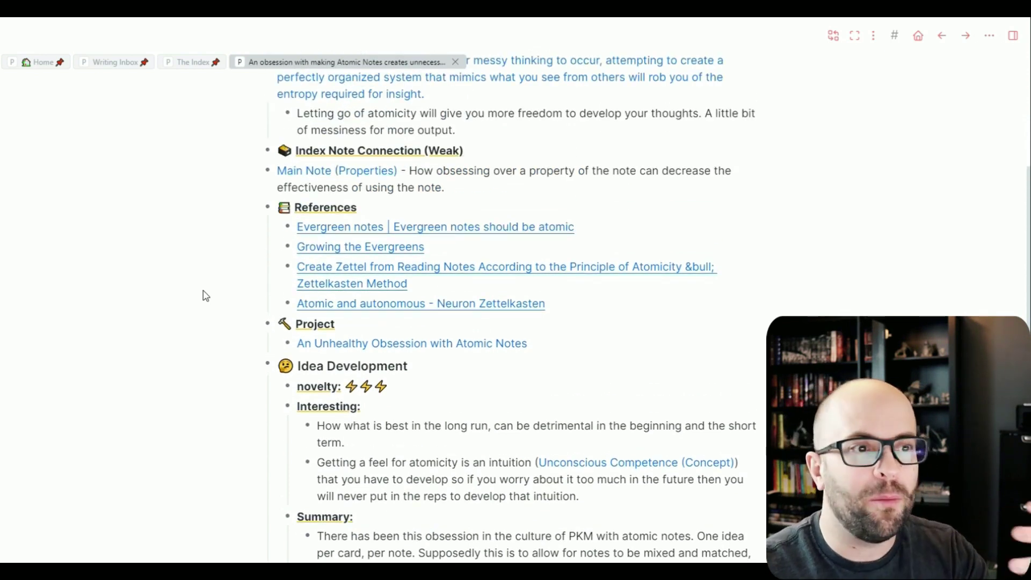
scroll(205, 295, "up", 2)
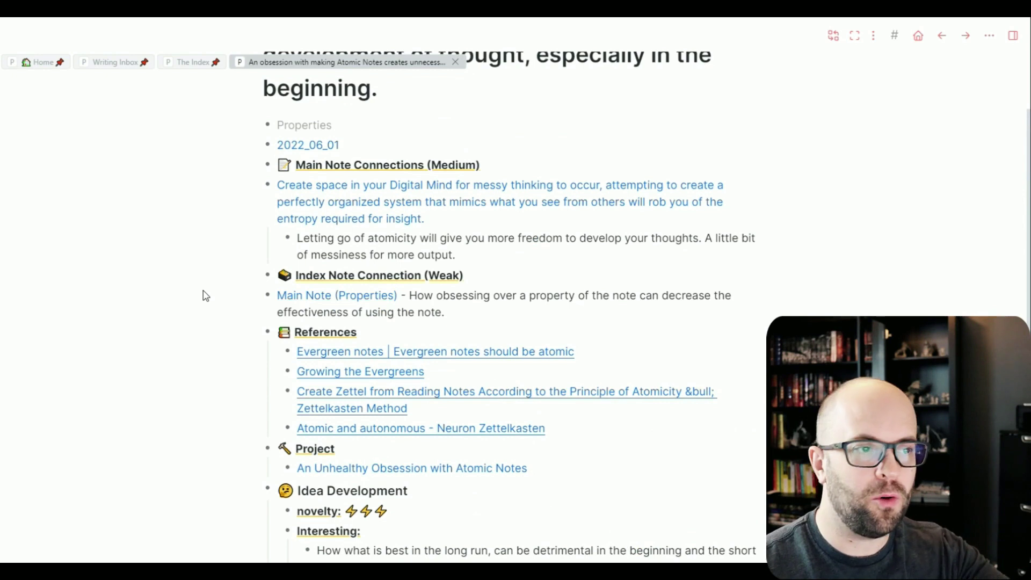
scroll(205, 296, "down", 3)
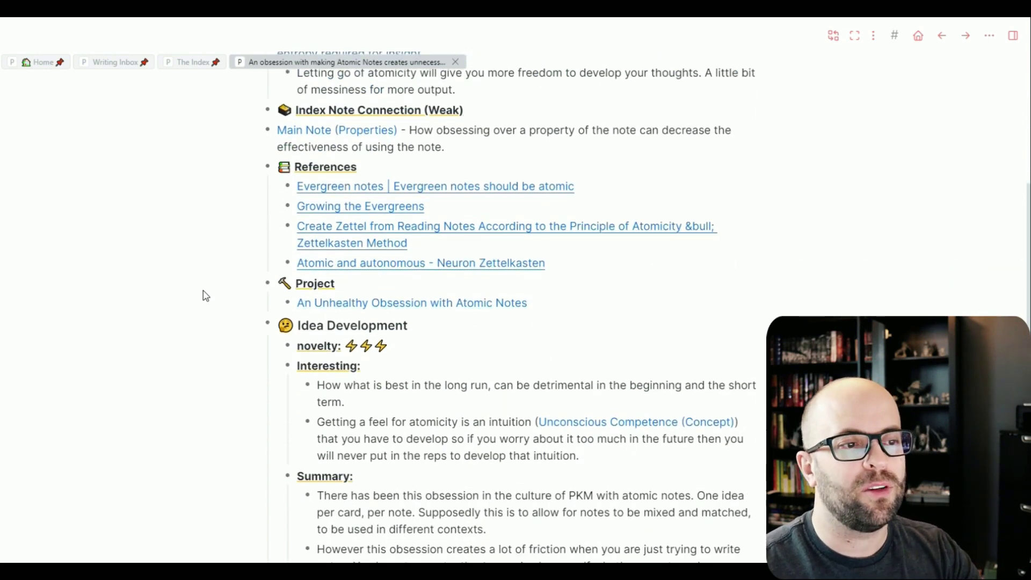
scroll(206, 295, "down", 1)
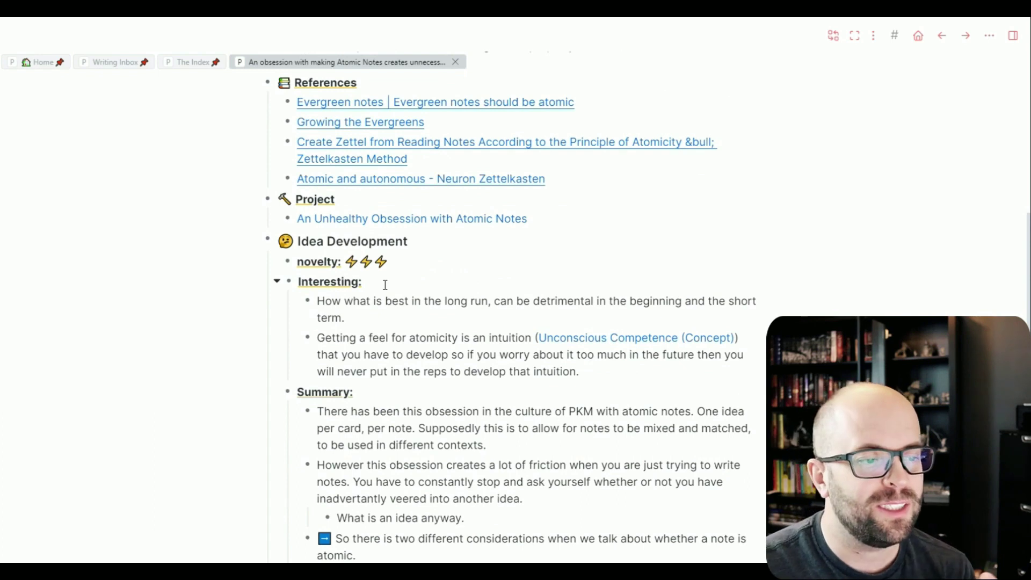
scroll(385, 285, "down", 2)
scroll(374, 333, "up", 7)
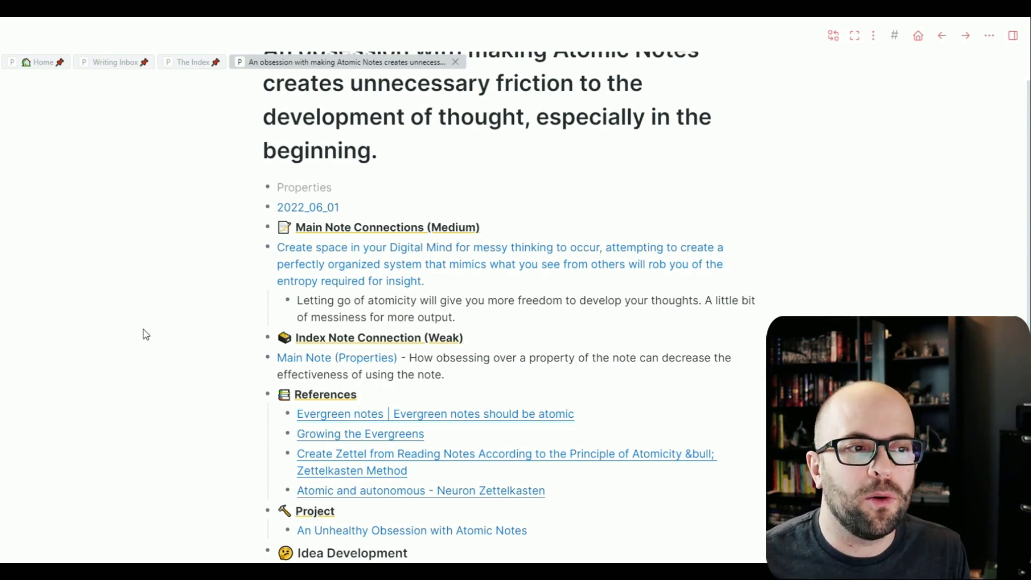
left_click(455, 62)
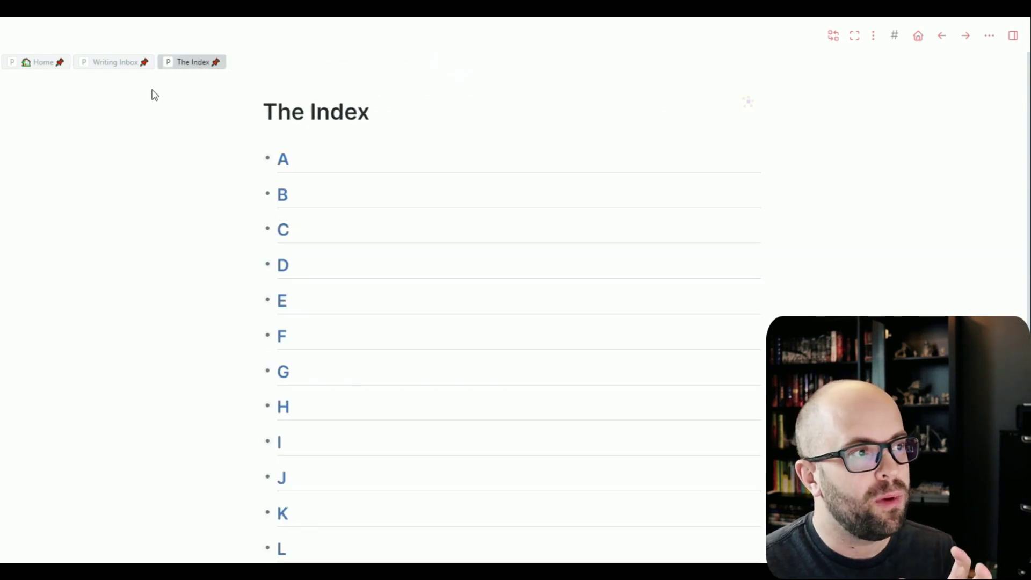
From Home, open the Productivity note, glance through it, and return to Home.
left_click(33, 60)
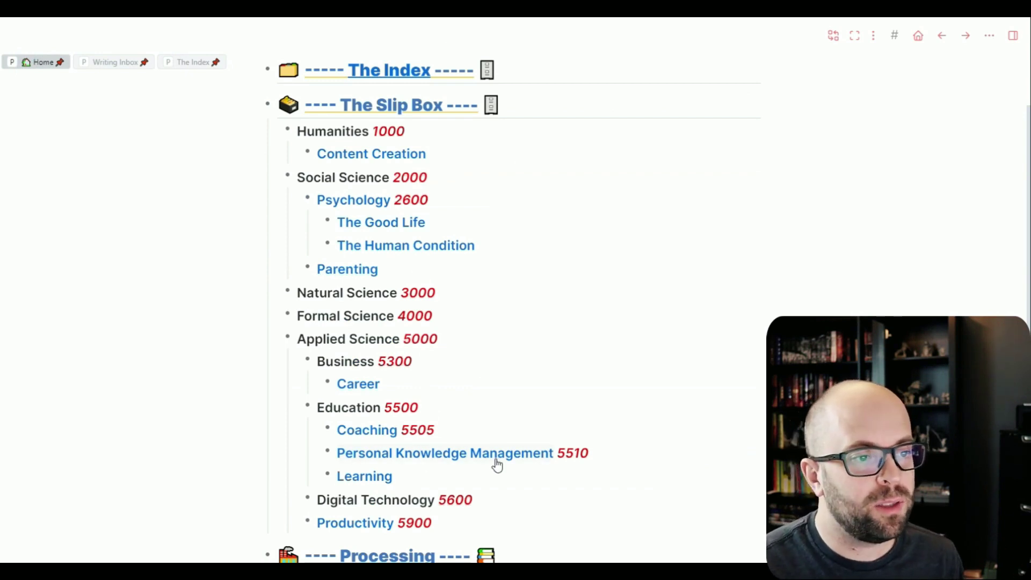
left_click(369, 525)
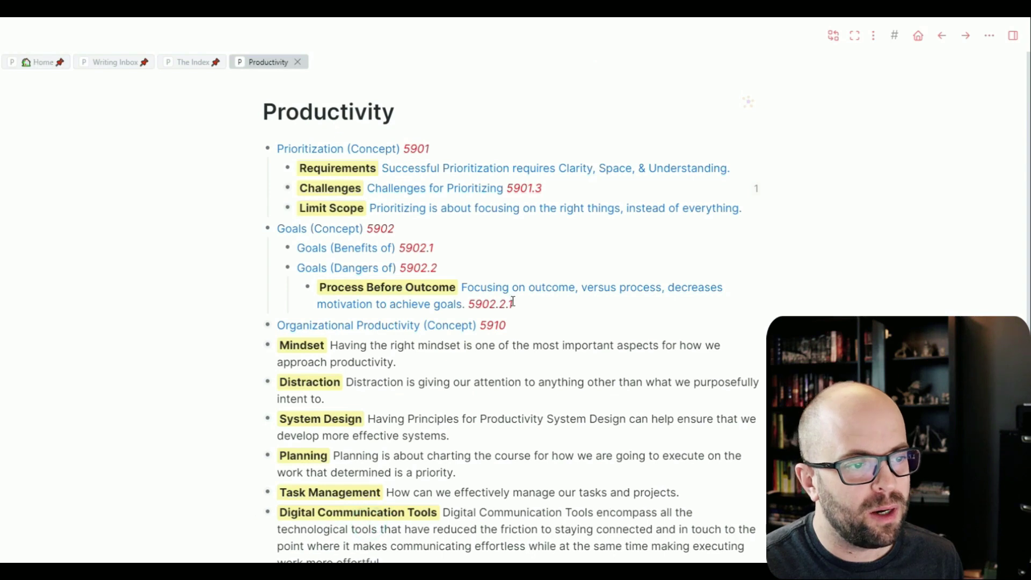
scroll(404, 384, "down", 1)
scroll(230, 380, "up", 1)
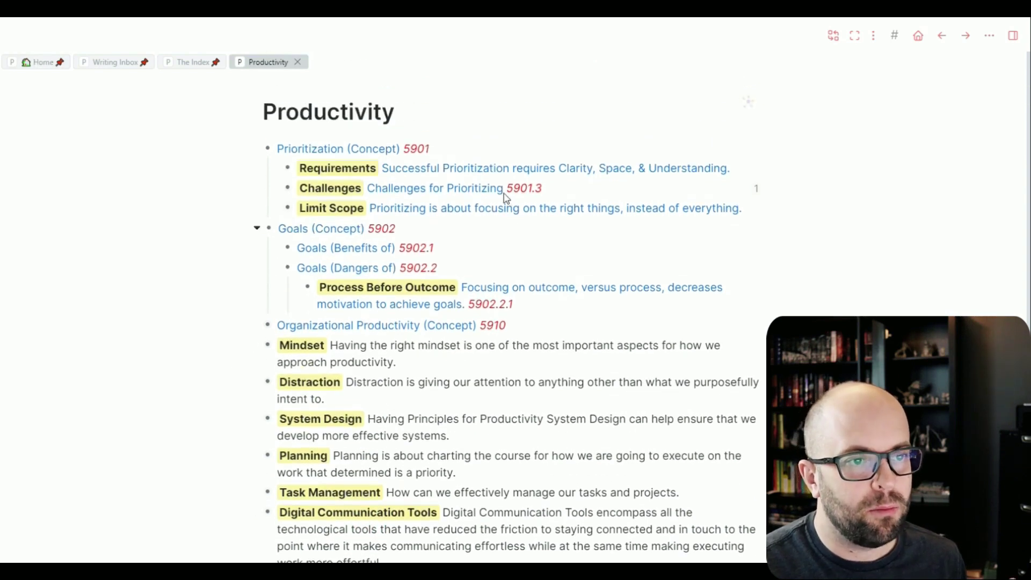
left_click(44, 62)
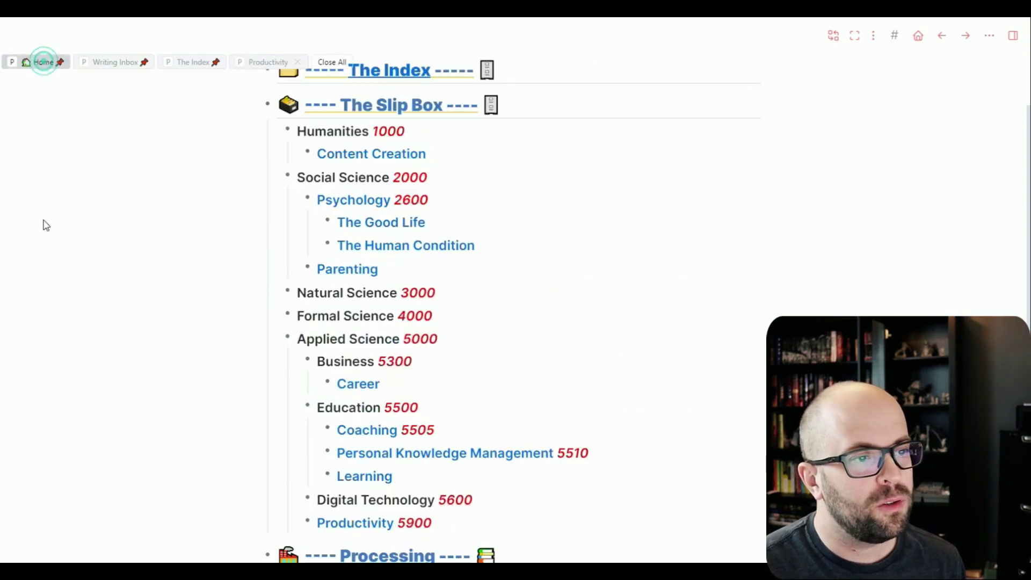
Open Content Creation, then Writing Tips & Exercises, and scroll through its sections.
left_click(404, 155)
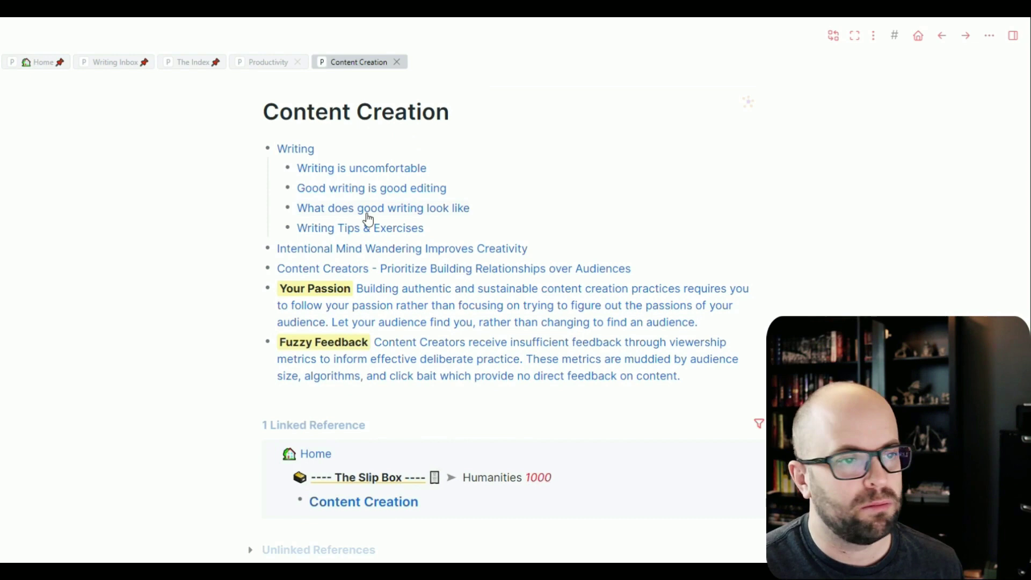
left_click(364, 229)
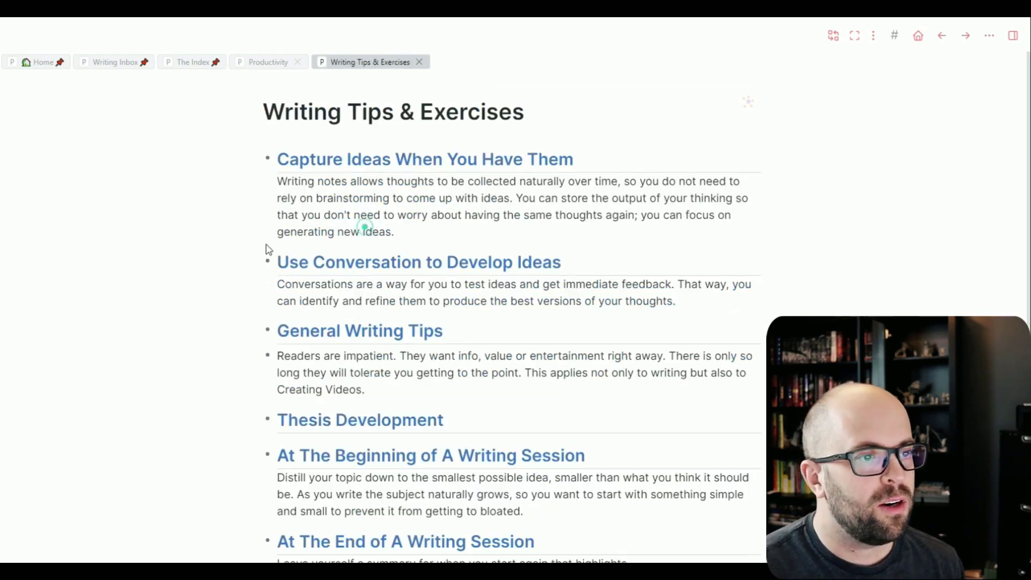
scroll(465, 219, "down", 4)
scroll(482, 270, "up", 4)
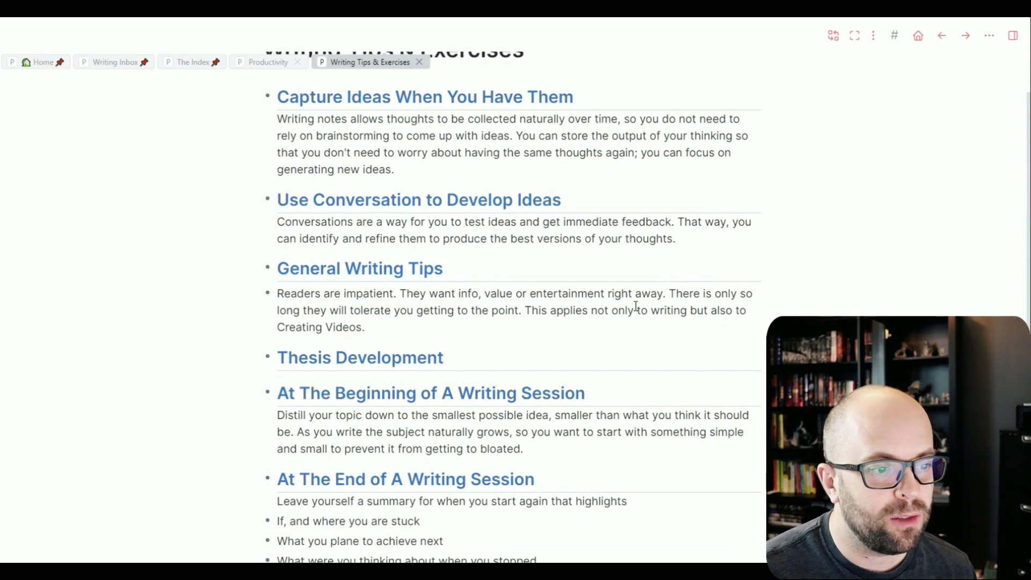
scroll(636, 306, "up", 1)
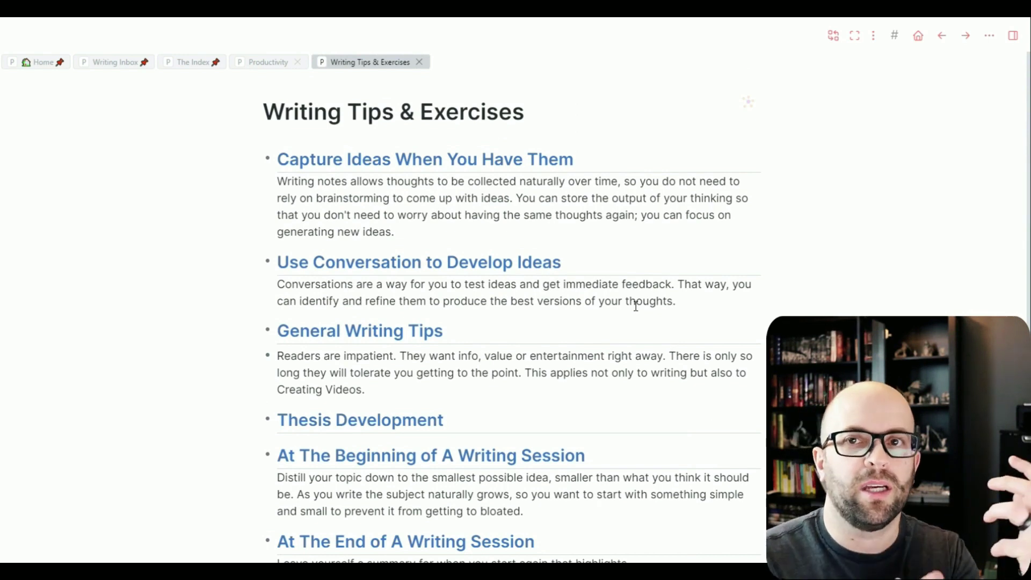
mouse_move(419, 65)
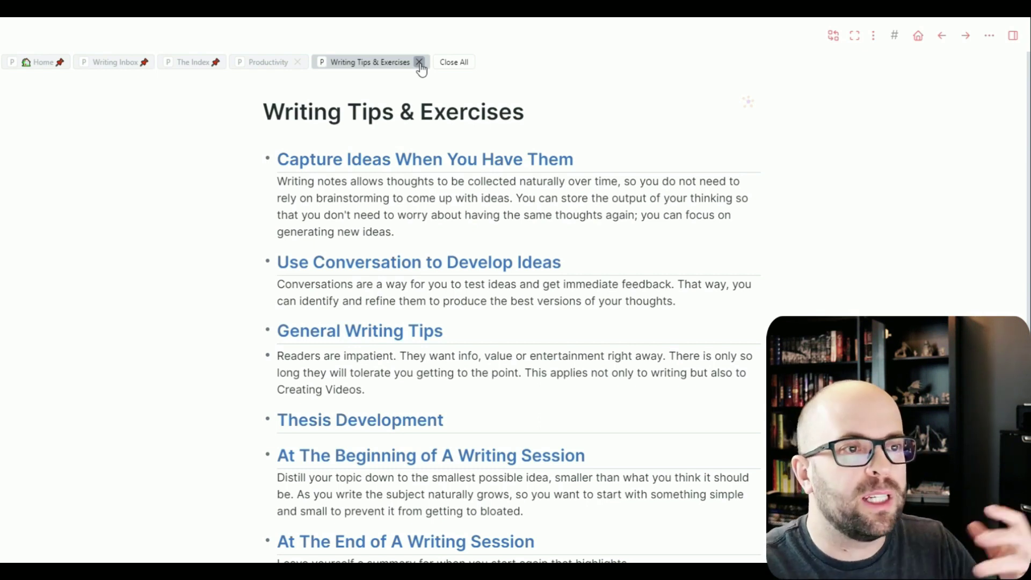
Close the Writing Tips & Exercises and Productivity tabs and go back to Home.
left_click(420, 62)
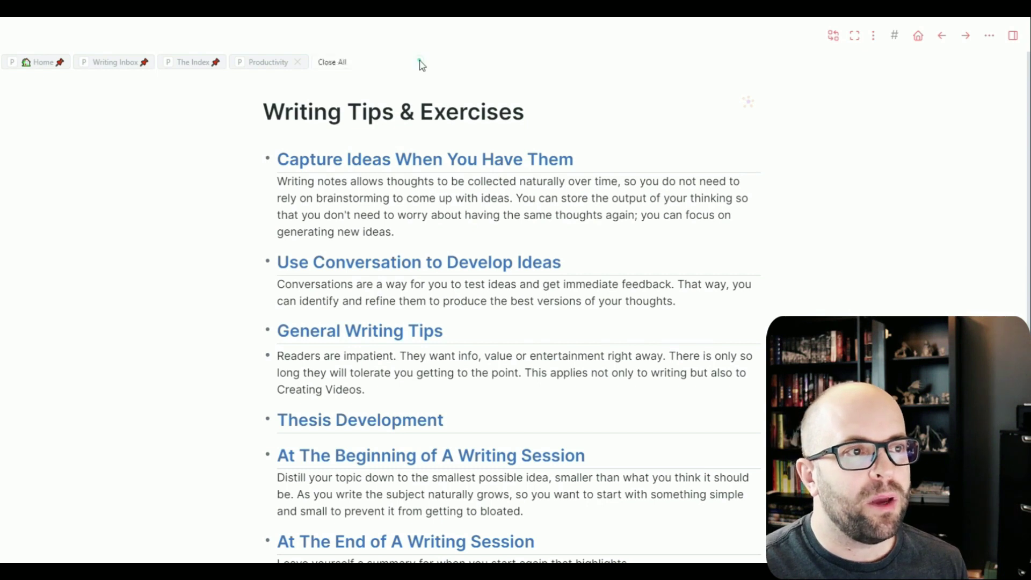
left_click(298, 62)
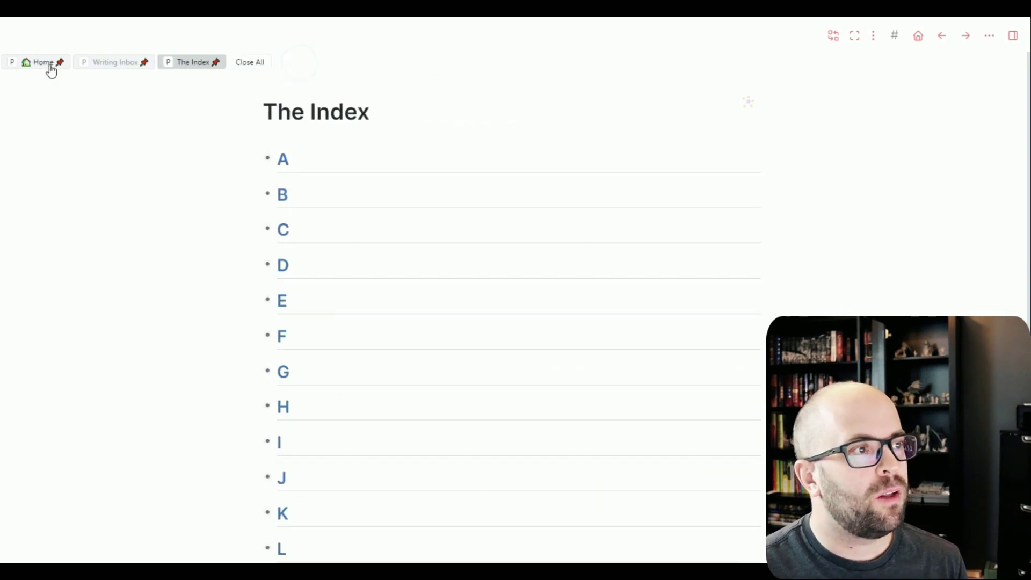
left_click(44, 62)
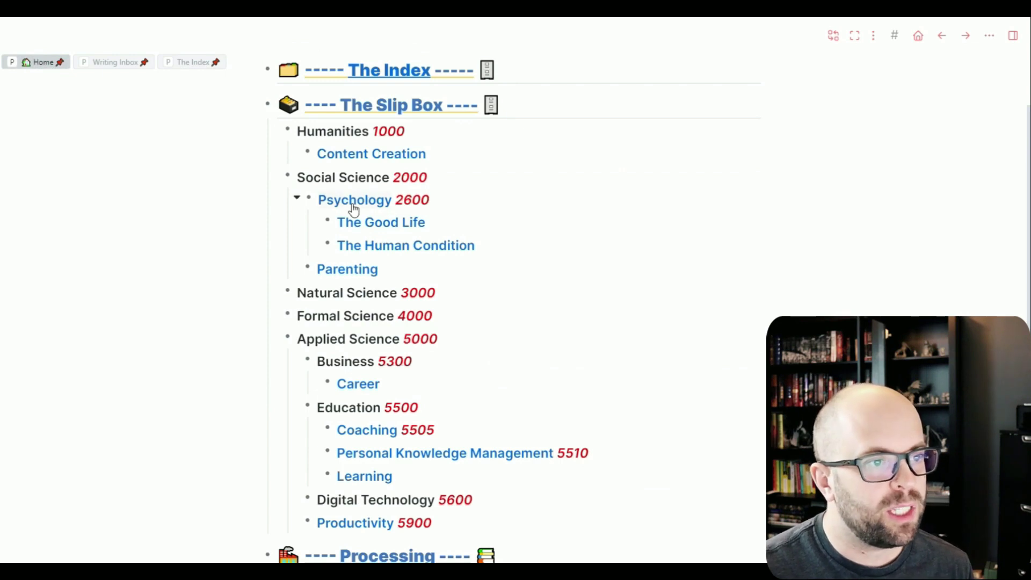
Open and close the Psychology page, then open The Human Condition from Home.
left_click(330, 203)
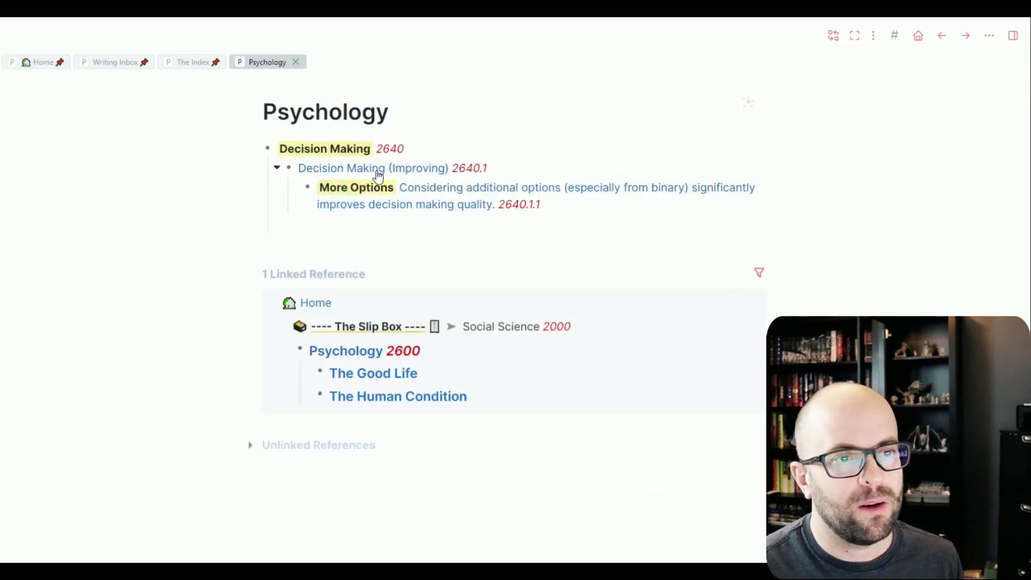
left_click(296, 62)
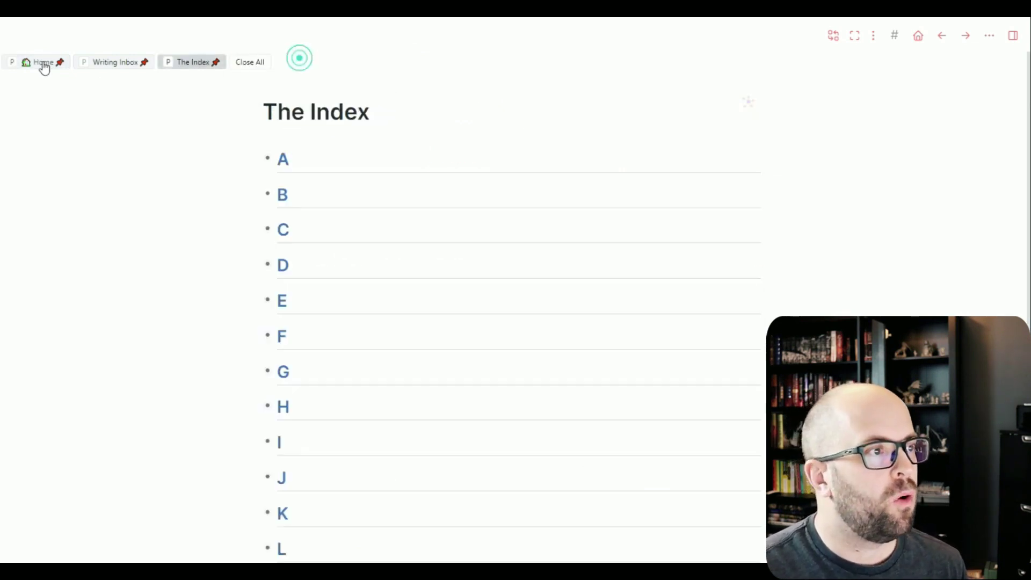
left_click(44, 63)
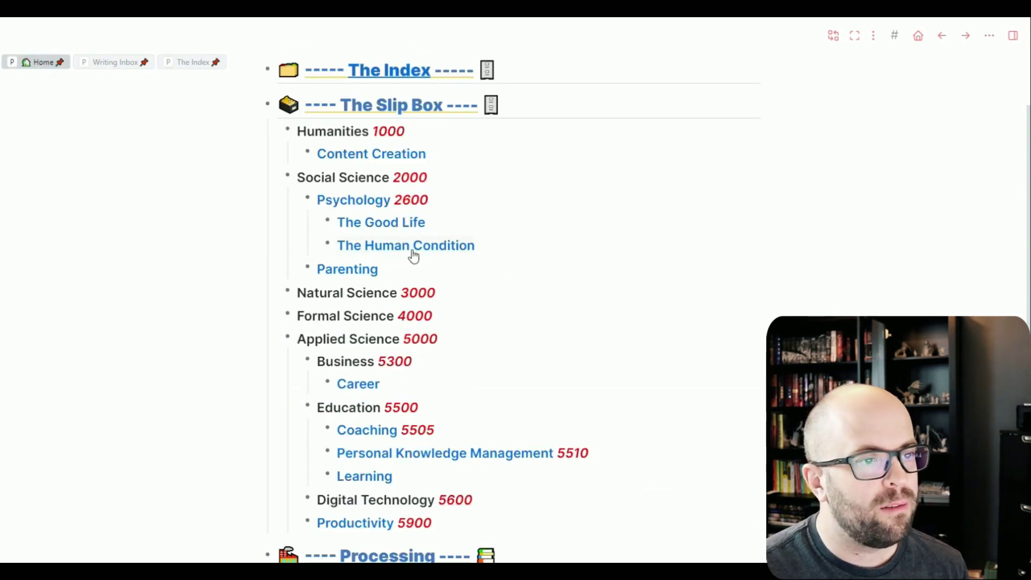
left_click(414, 256)
Scroll through The Human Condition page's Behaviour Change, Happiness and Belonging notes.
scroll(476, 204, "down", 10)
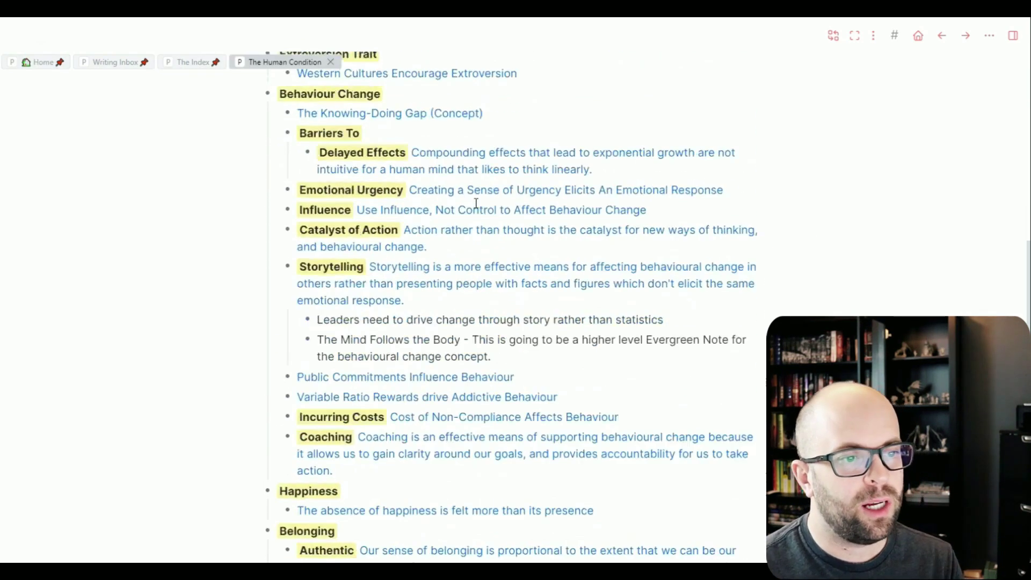
scroll(476, 204, "down", 6)
scroll(410, 304, "down", 3)
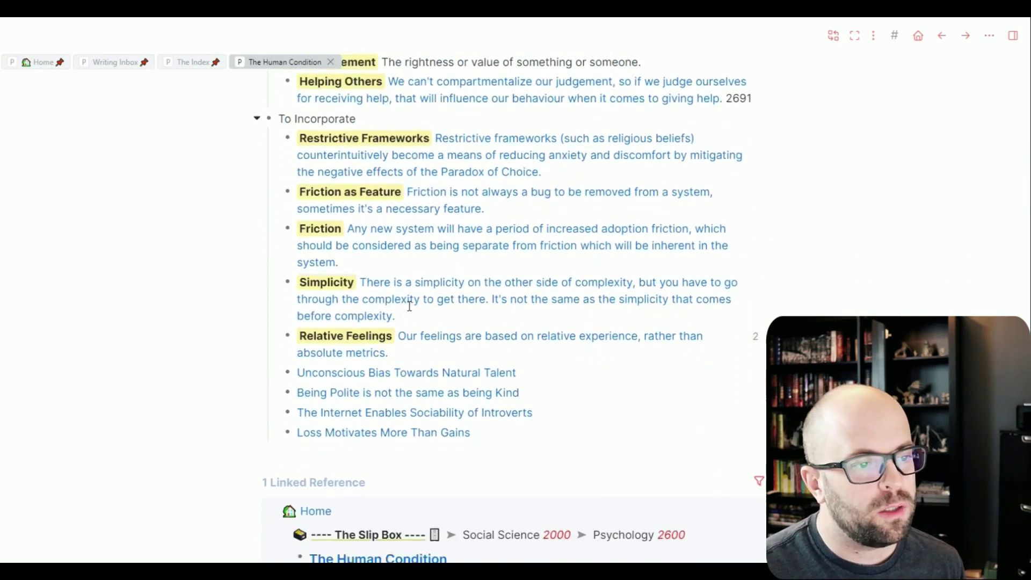
scroll(410, 305, "up", 5)
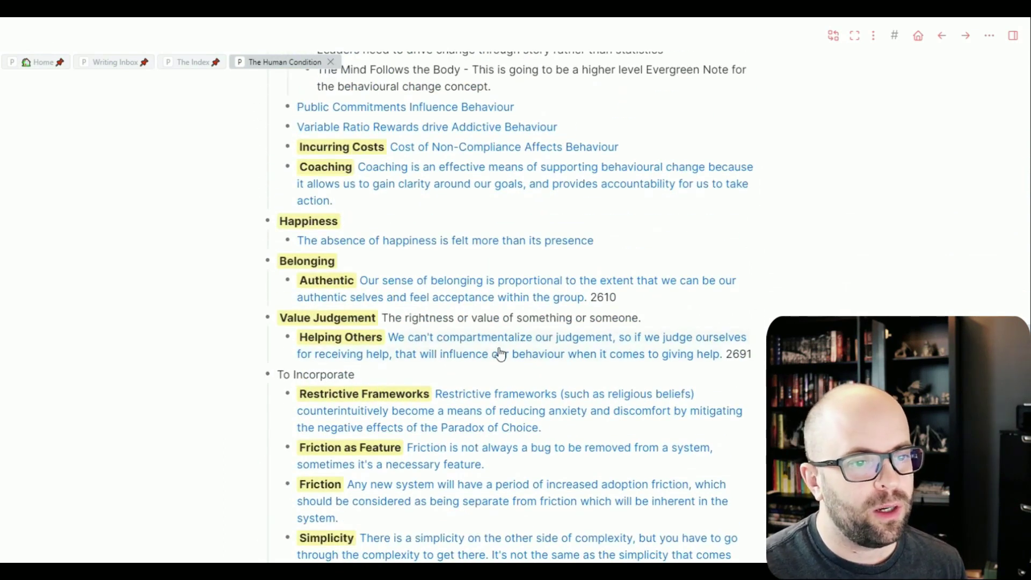
Open the note on compartmentalizing judgement, scroll through it, and close its tab.
left_click(499, 354)
scroll(370, 245, "down", 3)
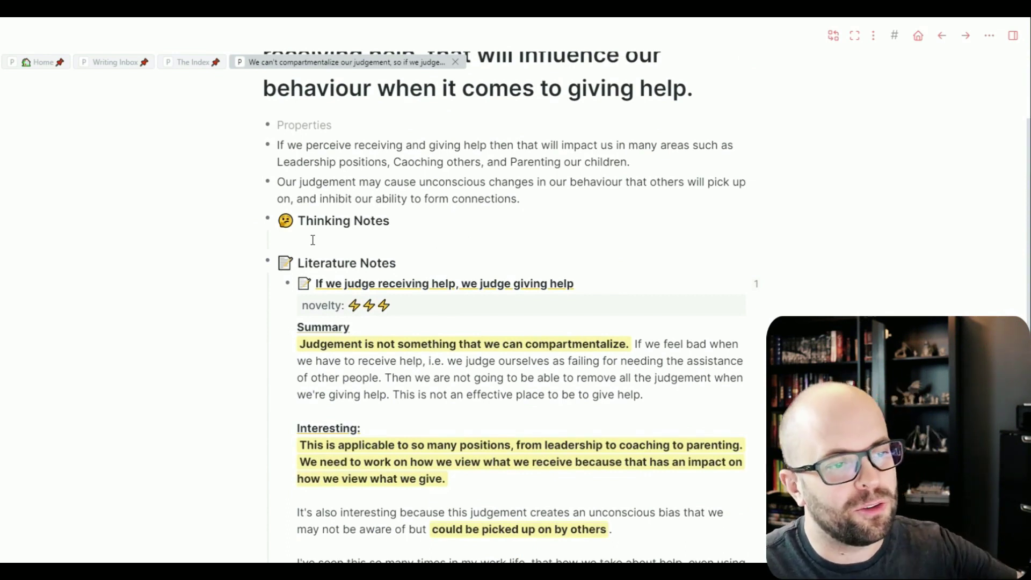
scroll(350, 263, "down", 1)
scroll(386, 290, "down", 7)
scroll(388, 286, "up", 10)
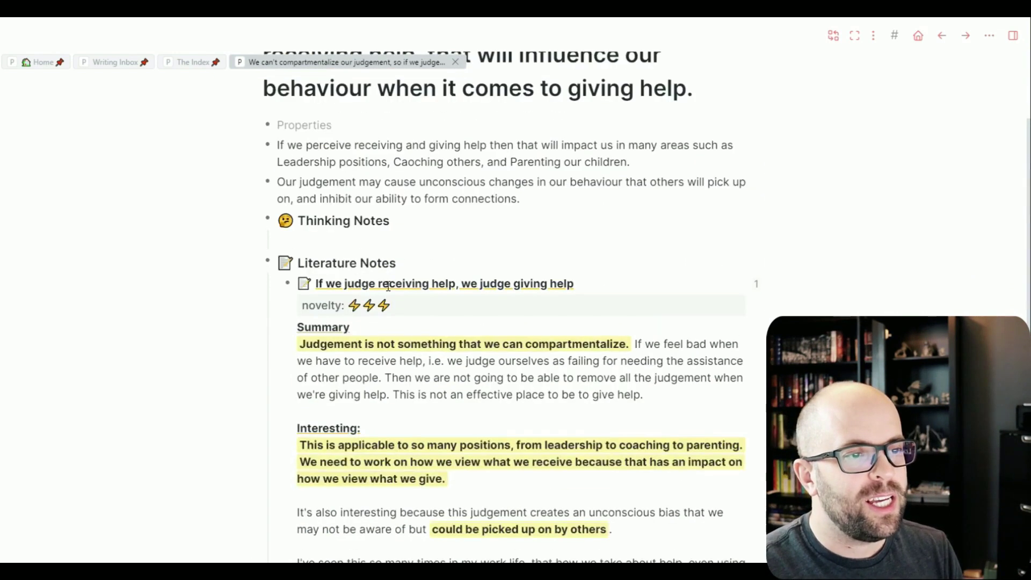
left_click(455, 62)
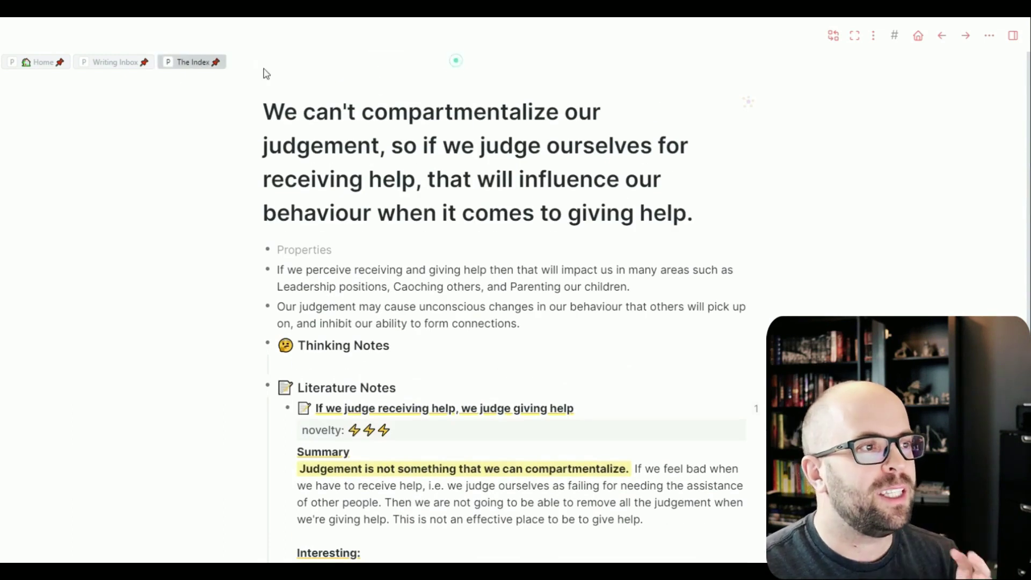
Return to the pinned Home page and open the Personal Knowledge Management page from it.
left_click(48, 64)
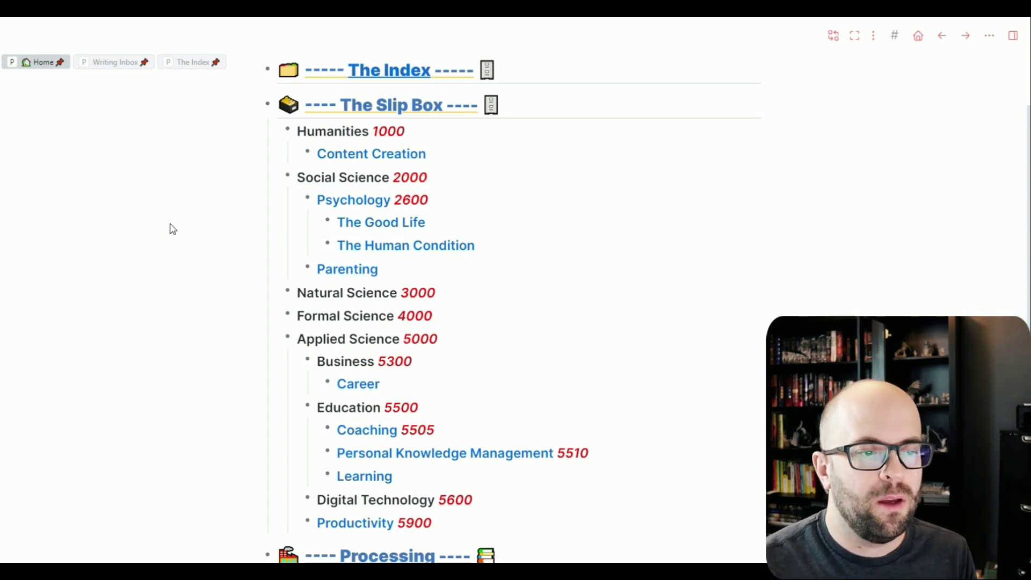
left_click(465, 455)
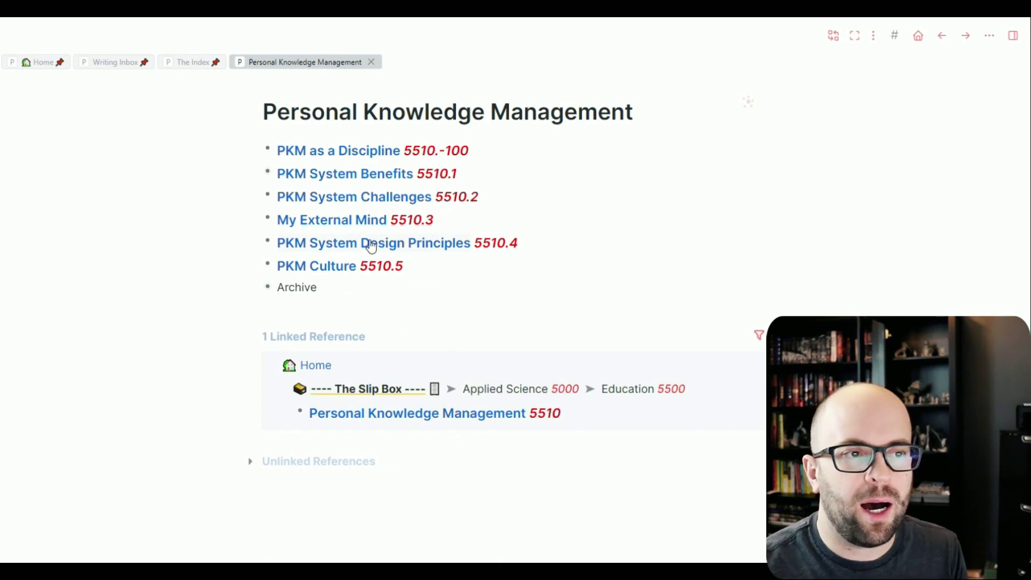
Open the My External Mind page and scroll its nested Main Note (Concept) outline.
left_click(362, 221)
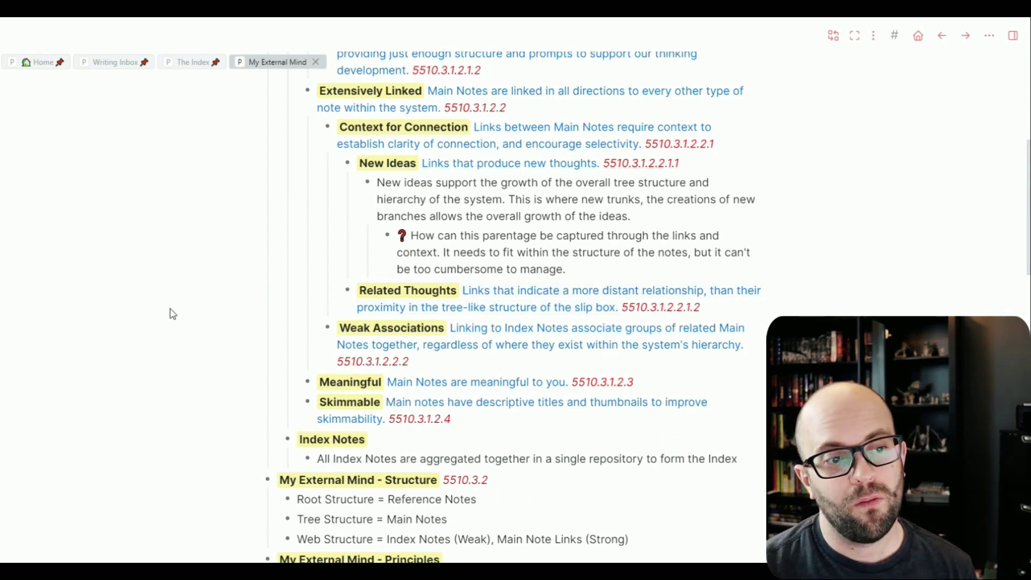
scroll(168, 311, "up", 3)
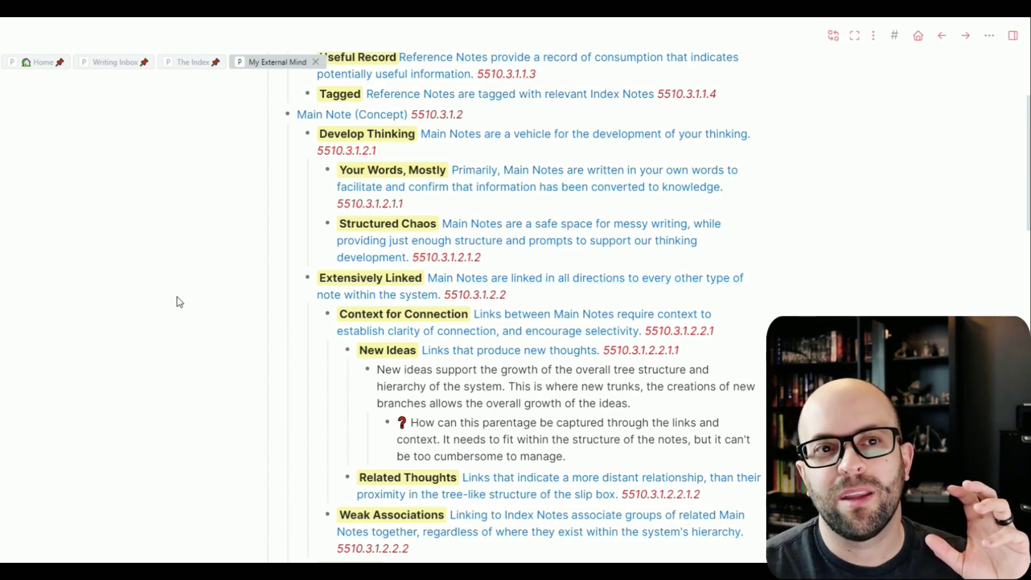
scroll(179, 302, "up", 1)
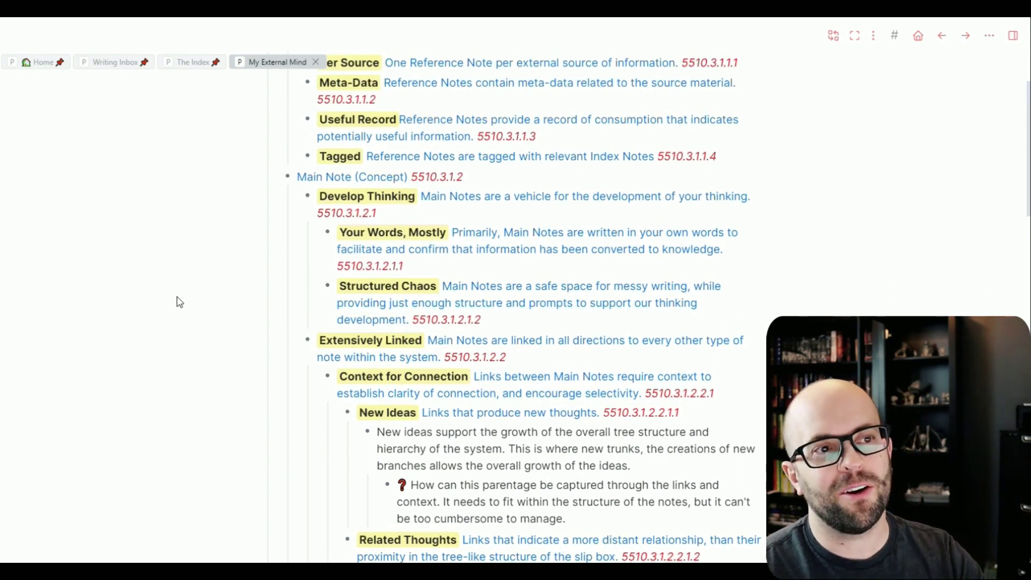